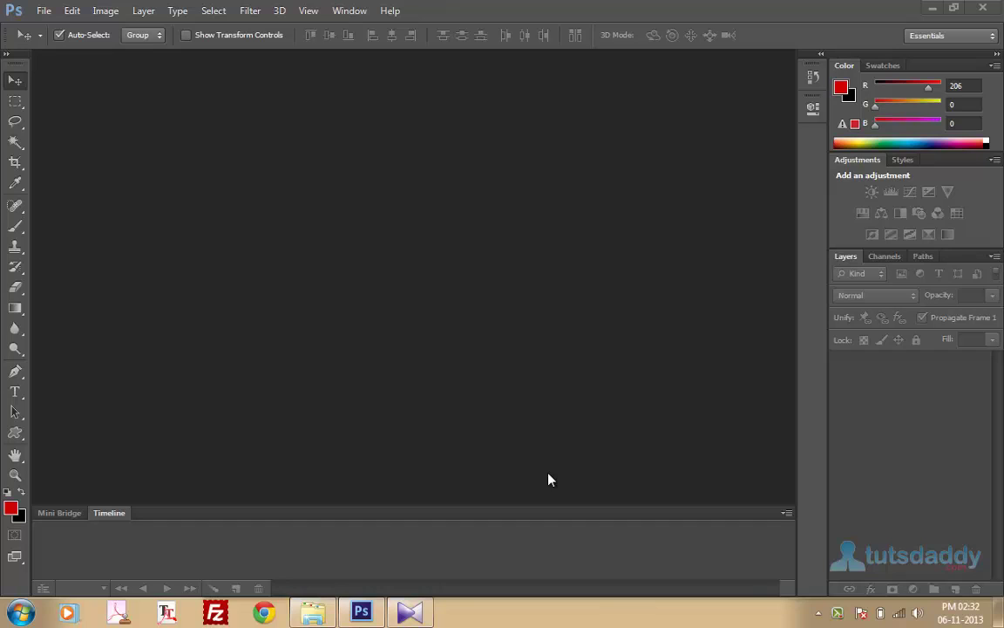
Create a new blank white 6 x 4 inch document at 300 pixels/inch (Untitled-1).
left_click(43, 11)
left_click(52, 27)
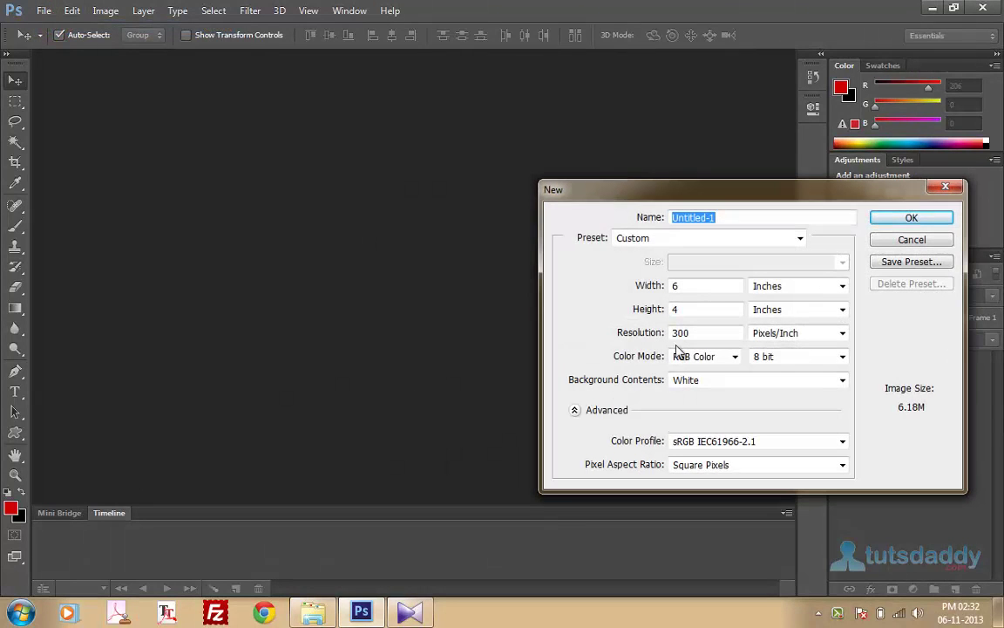
double_click(700, 286)
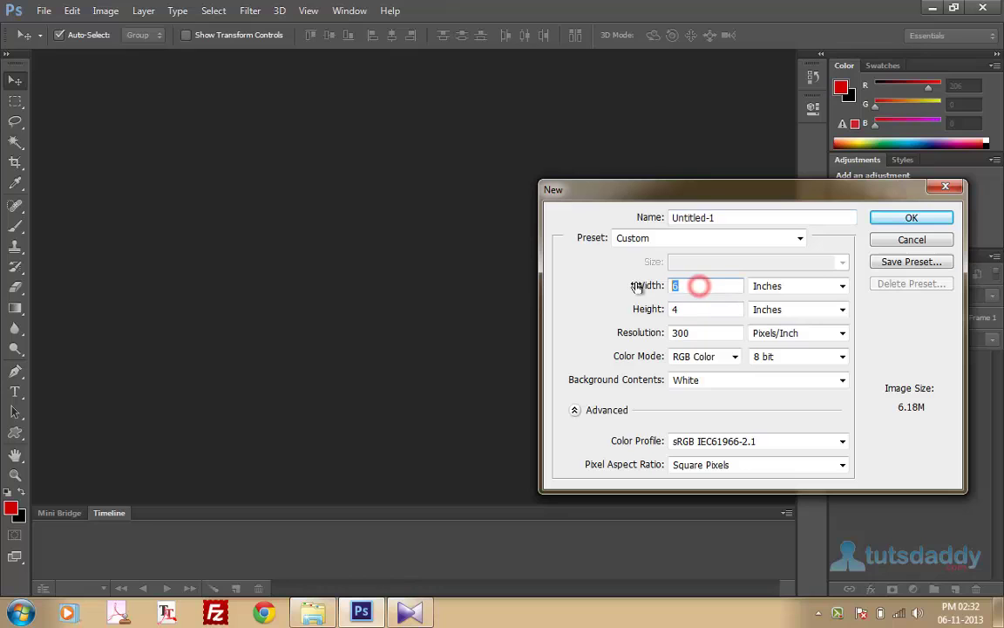
left_click(695, 307)
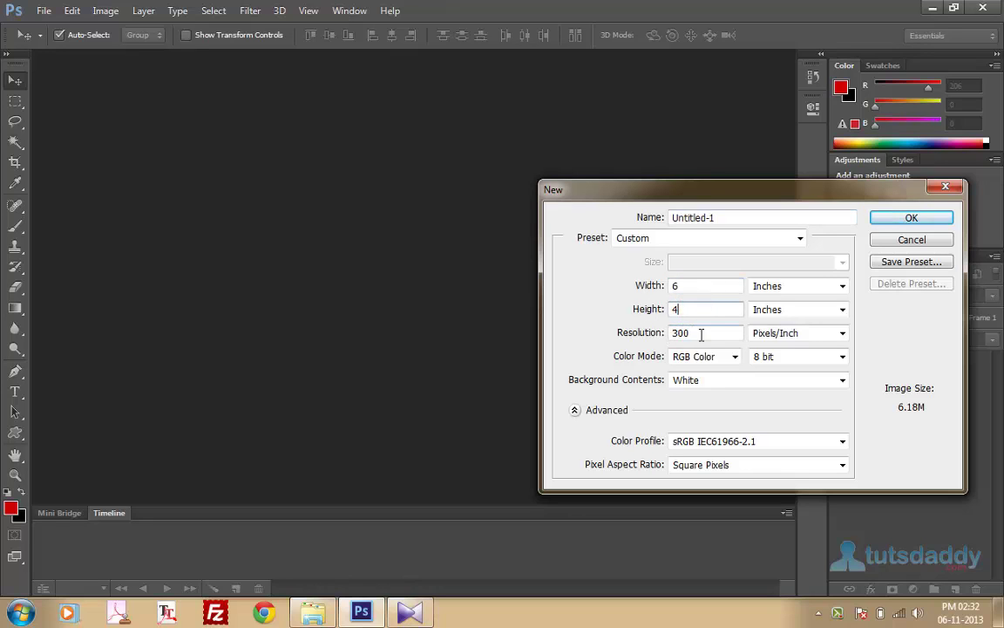
double_click(699, 333)
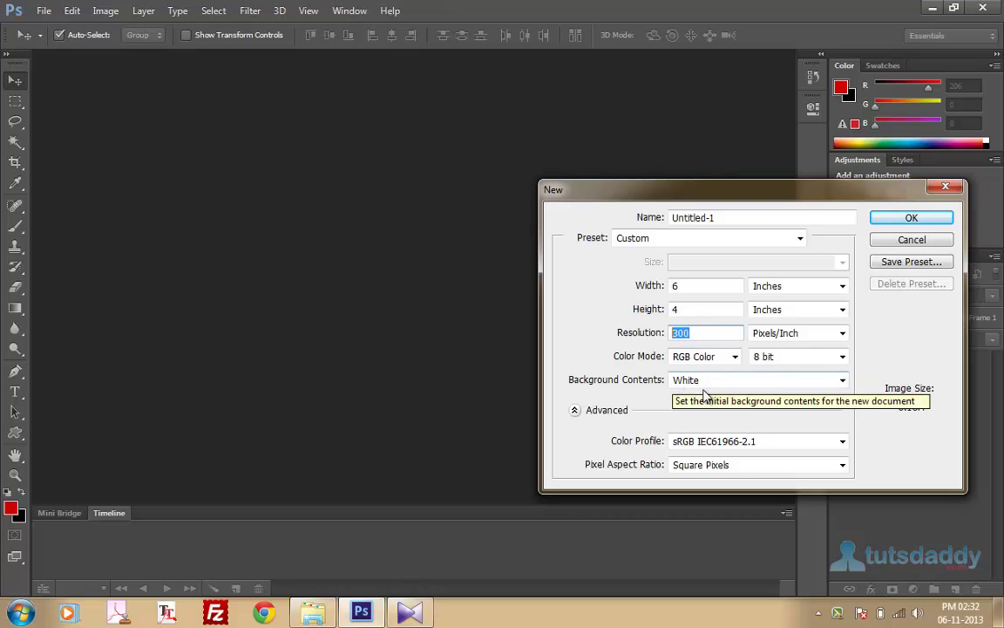
left_click(911, 218)
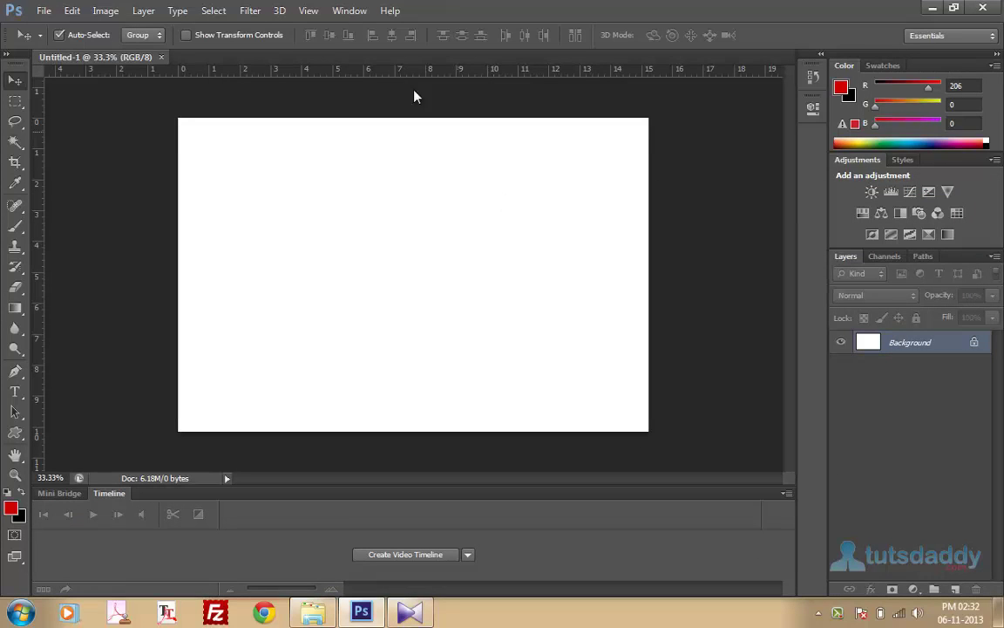
Place Chrysanthemum.jpg as its own layer, scaled up to fill the 6 x 4 inch canvas.
left_click(42, 12)
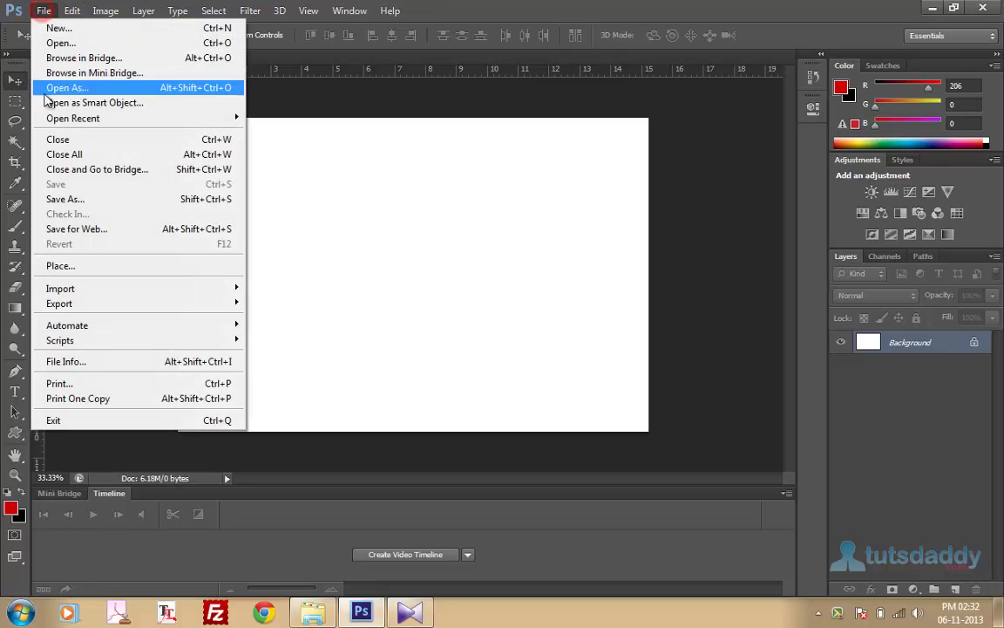
left_click(66, 267)
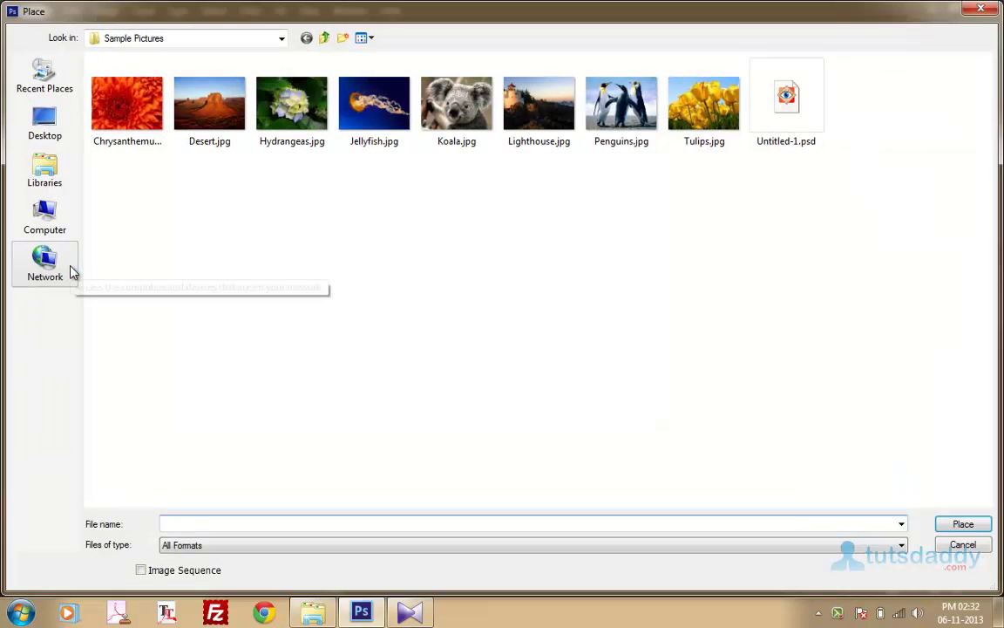
left_click(135, 126)
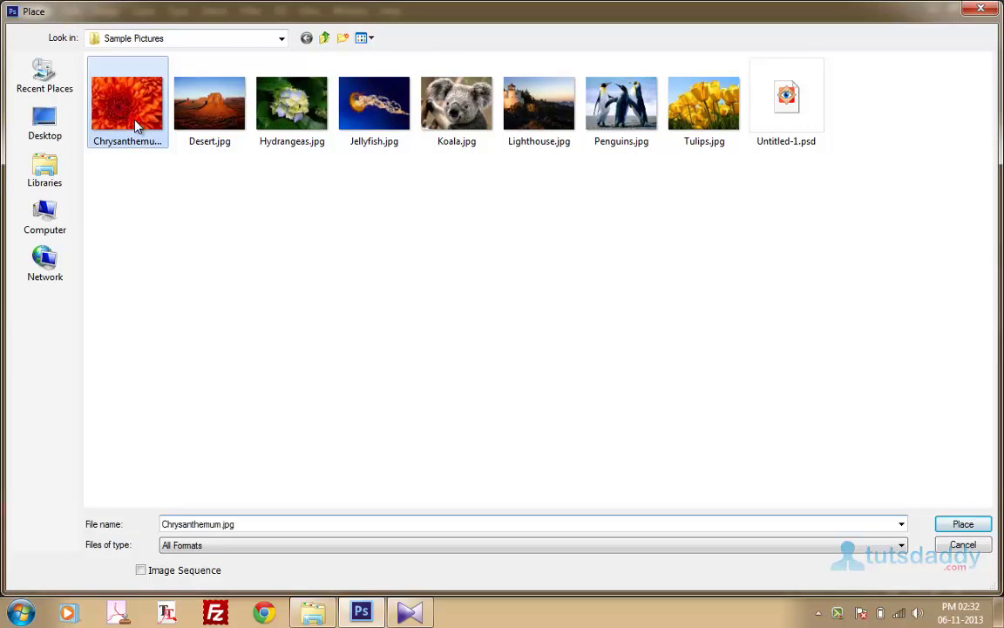
left_click(962, 524)
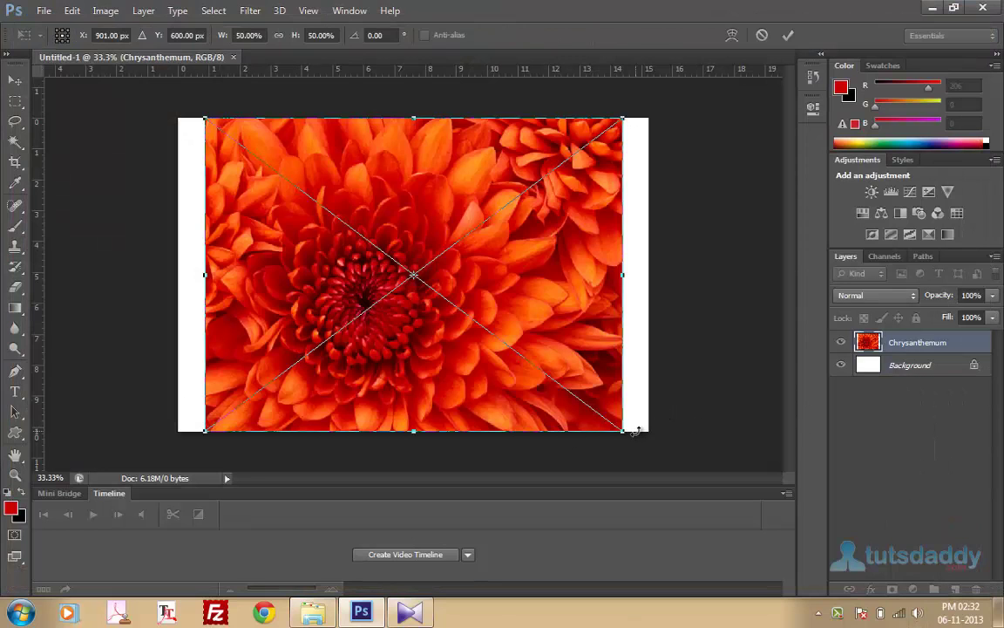
left_click_drag(627, 434, 683, 470)
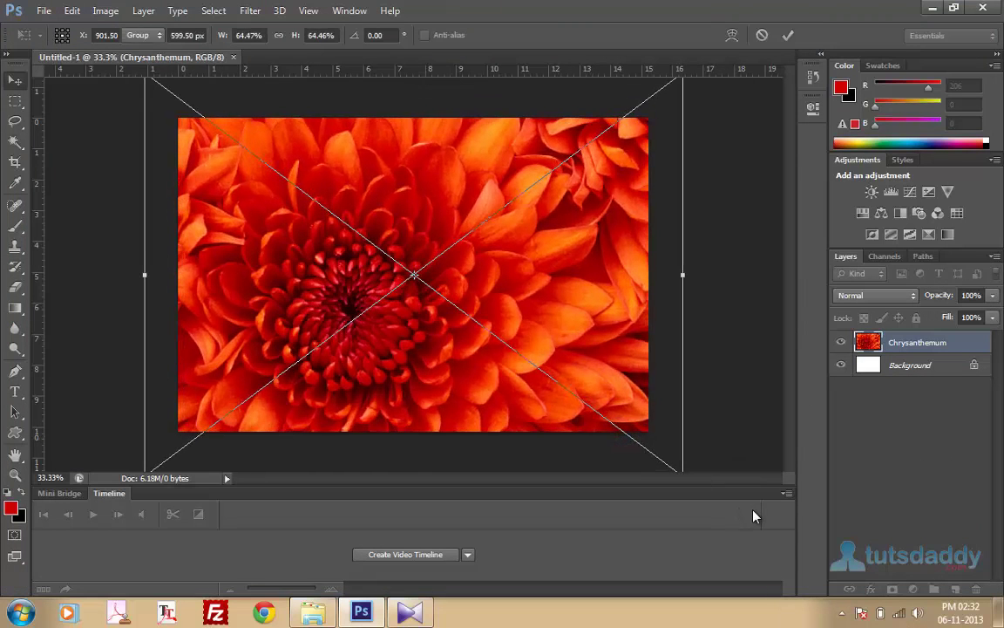
key("Return")
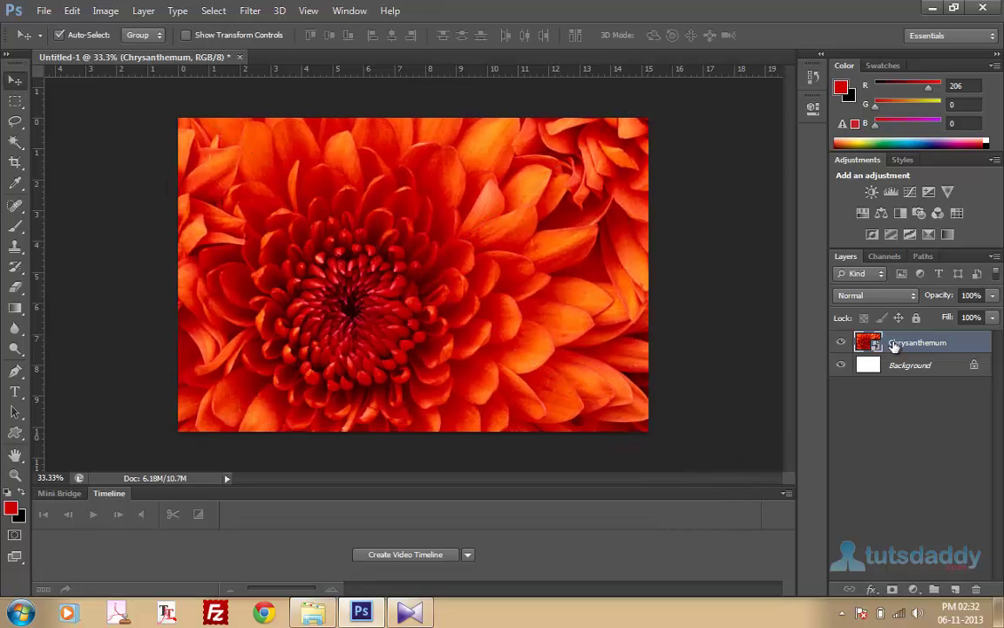
right_click(895, 345)
Rasterize the Chrysanthemum layer, create a video timeline, and trim its clip to about 26 frames.
left_click(663, 216)
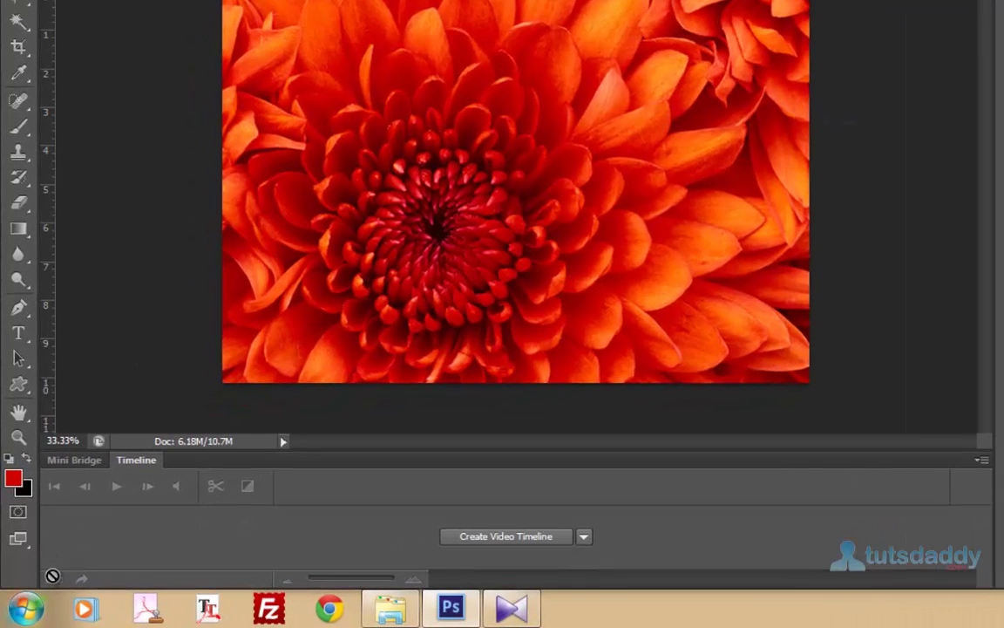
left_click(507, 537)
mouse_move(85, 608)
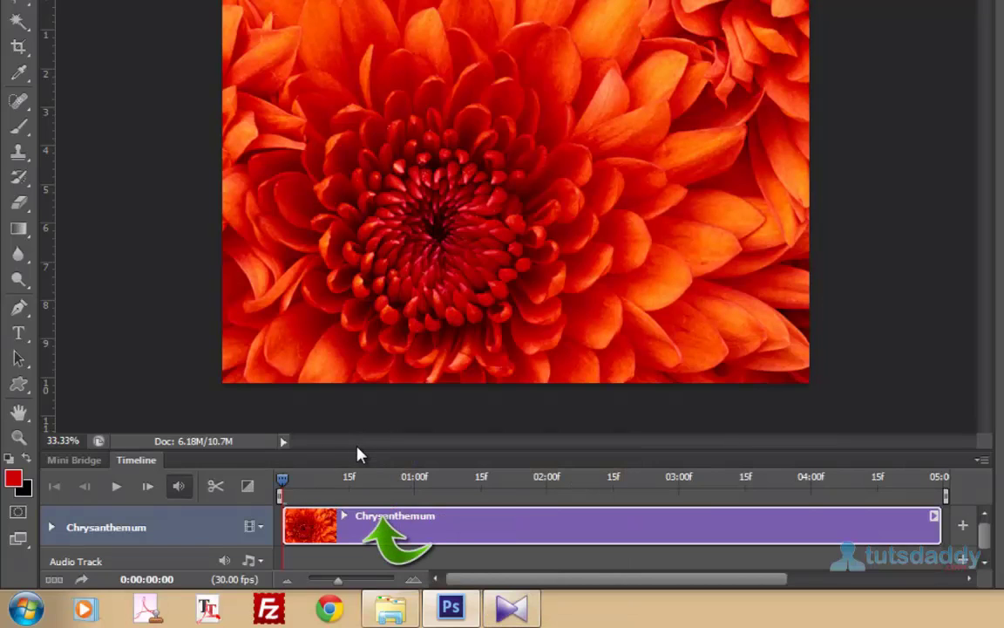
left_click_drag(357, 447, 374, 339)
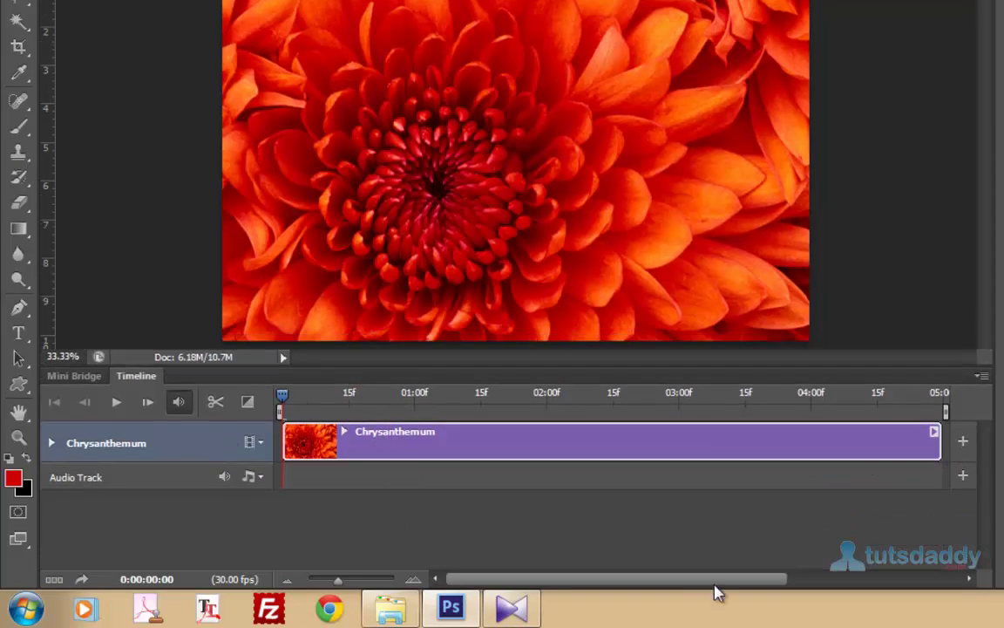
mouse_move(941, 448)
left_mouse_down()
mouse_move(398, 438)
mouse_move(420, 438)
left_mouse_up()
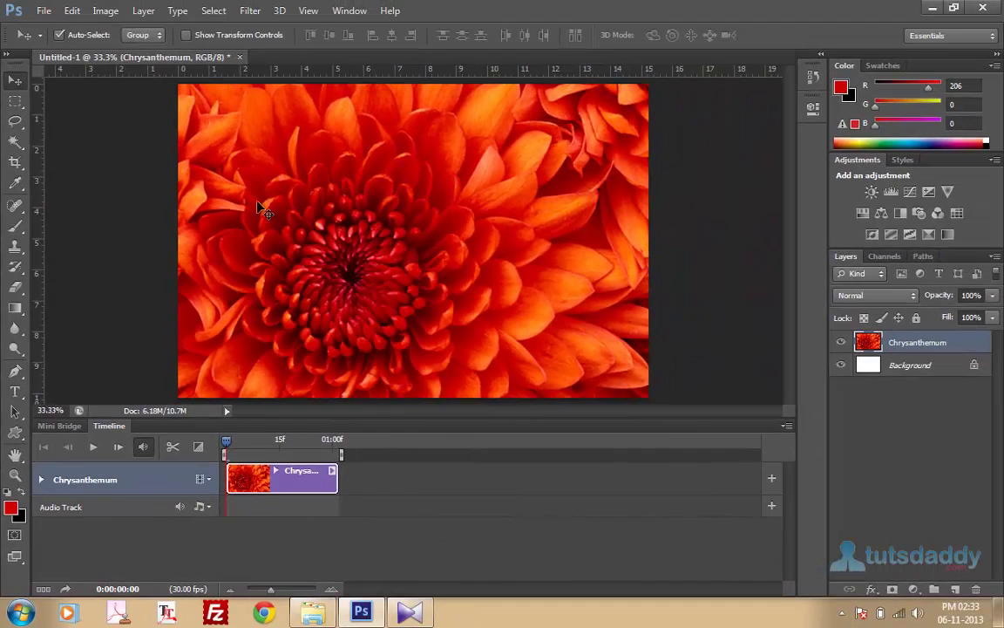
Place Tulips.jpg as a new layer, widened to cover the canvas.
left_click(45, 10)
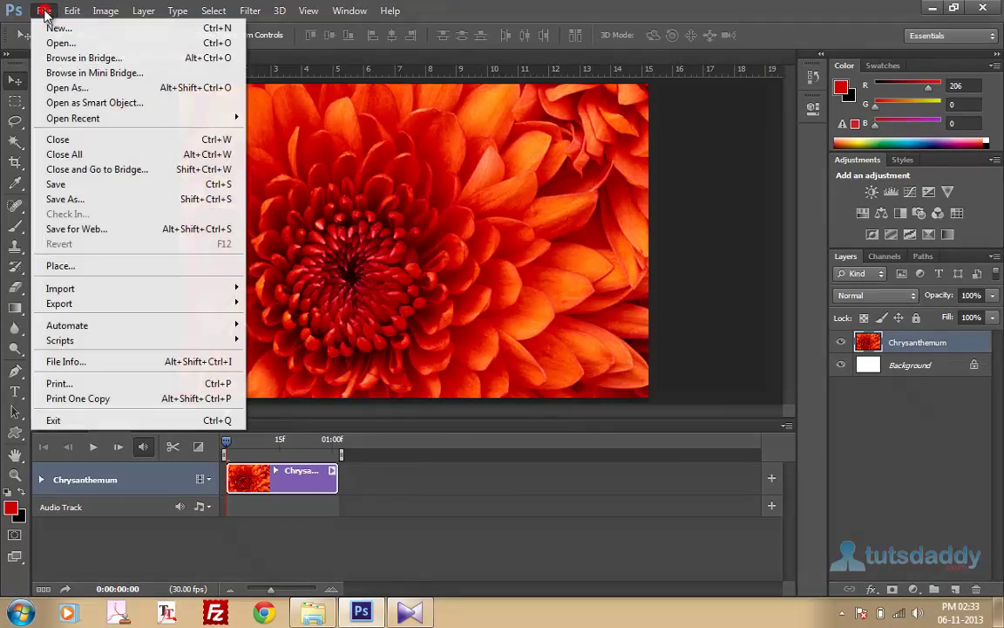
left_click(53, 261)
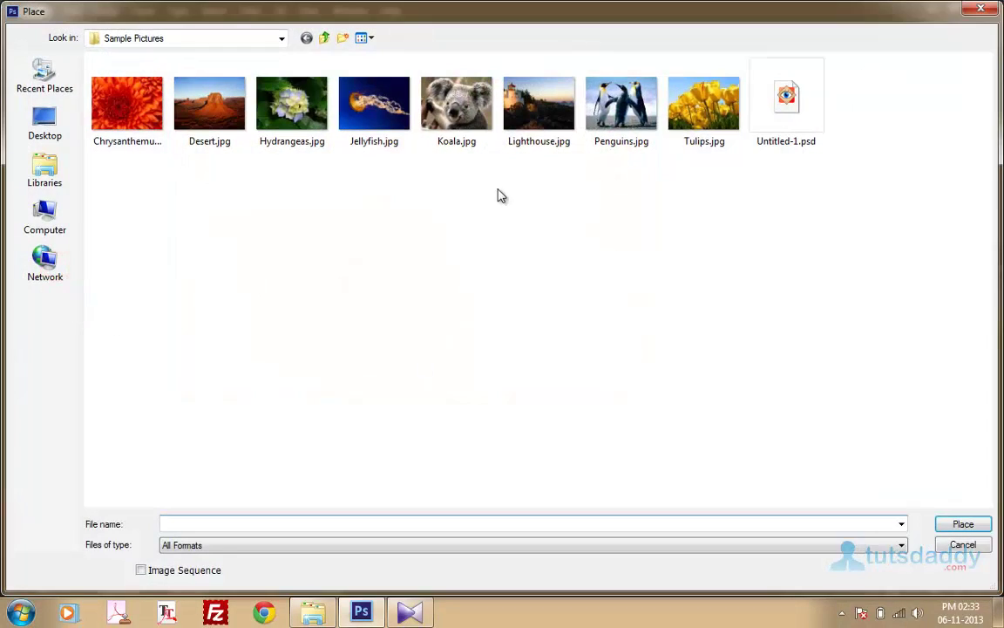
left_click(704, 112)
double_click(704, 112)
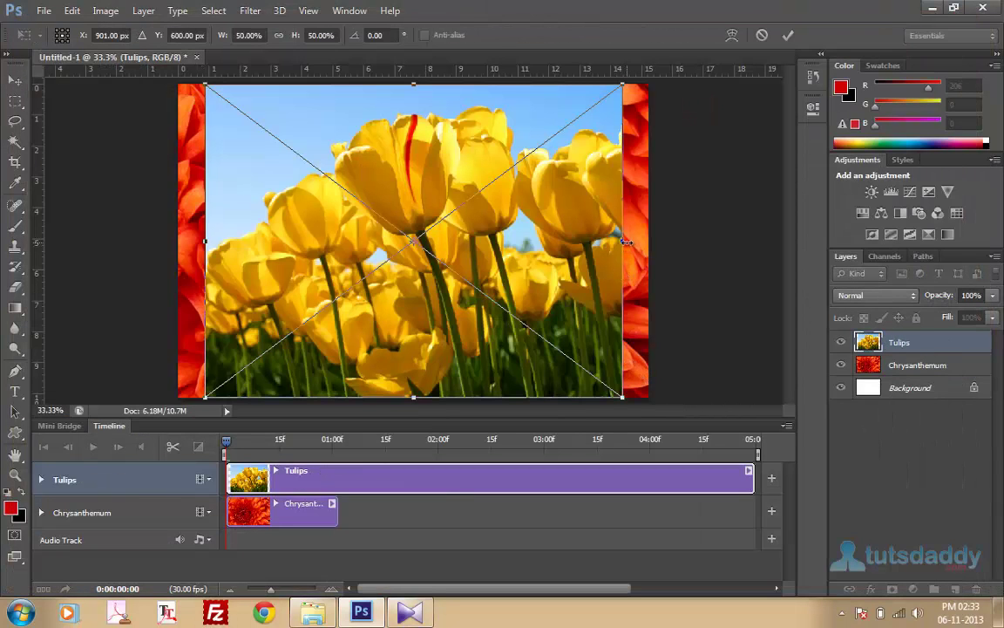
left_click_drag(626, 242, 657, 242)
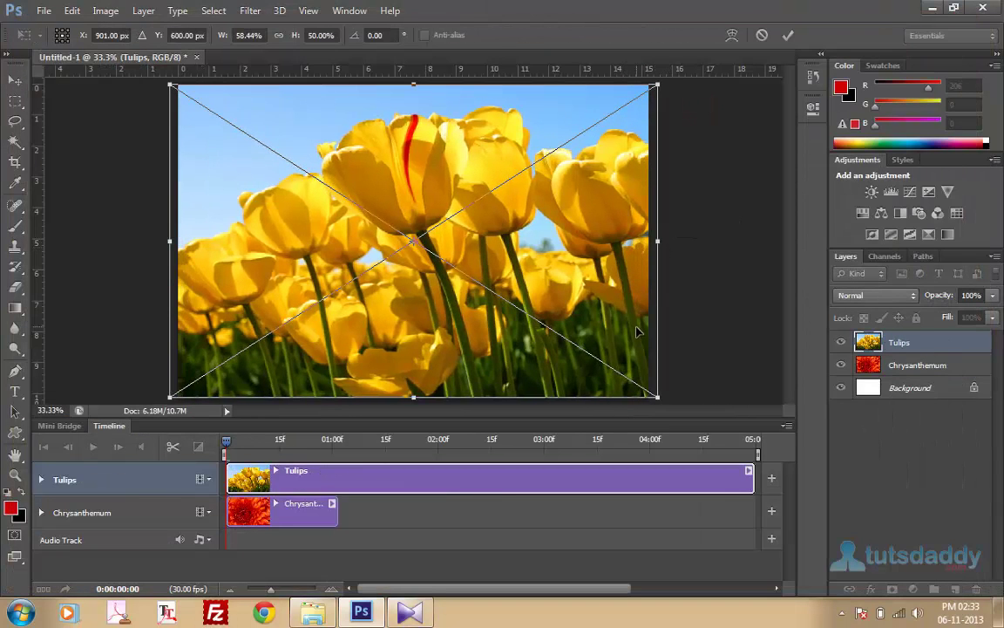
key("Return")
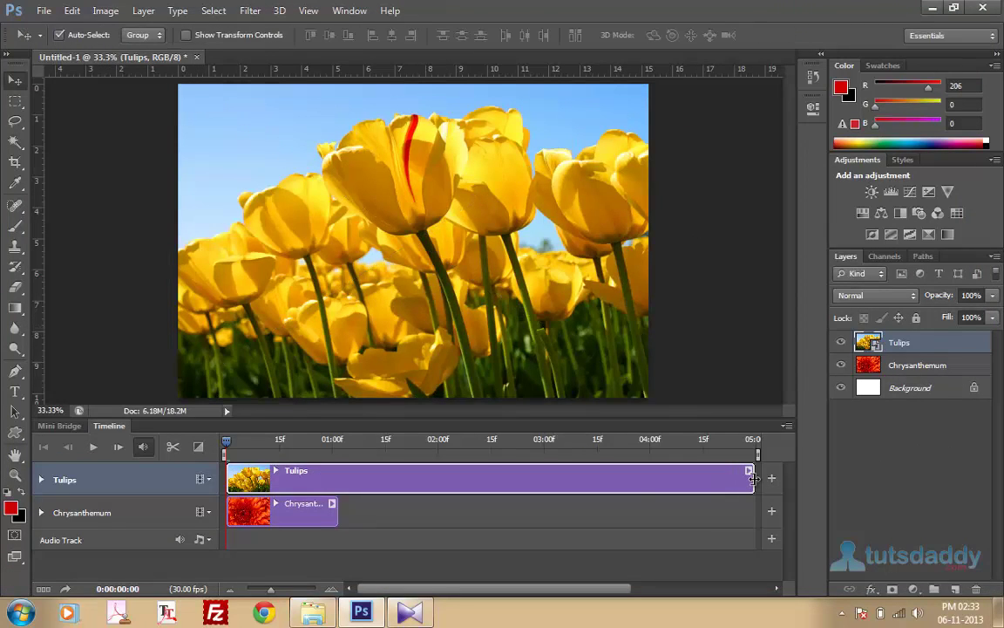
Start the Tulips clip right after Chrysanthemum and trim it to end at 01:28.
left_click_drag(753, 477, 471, 478)
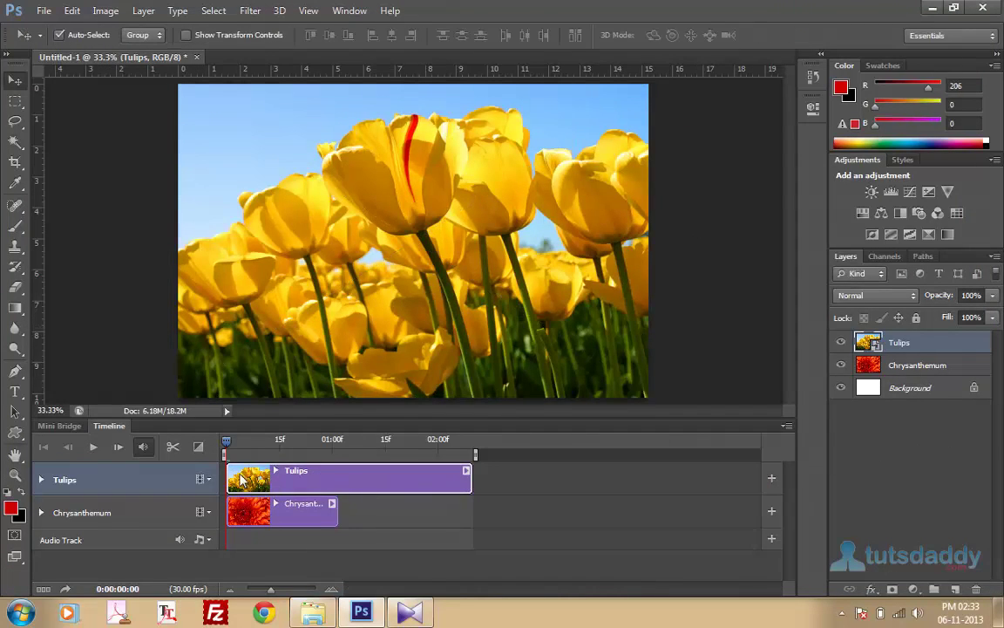
left_click_drag(226, 476, 331, 489)
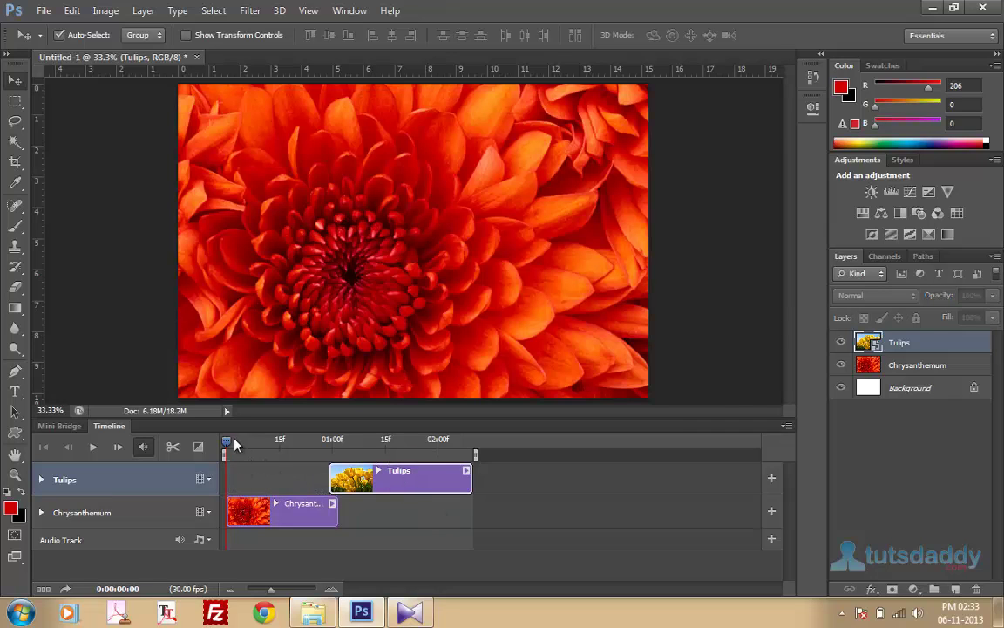
key("space")
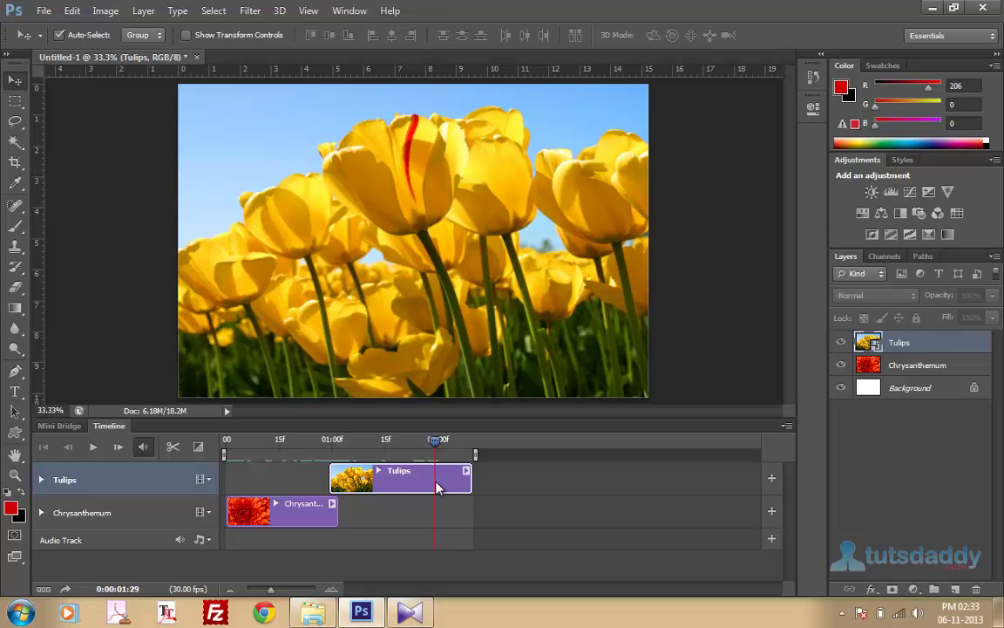
left_click_drag(468, 482, 433, 482)
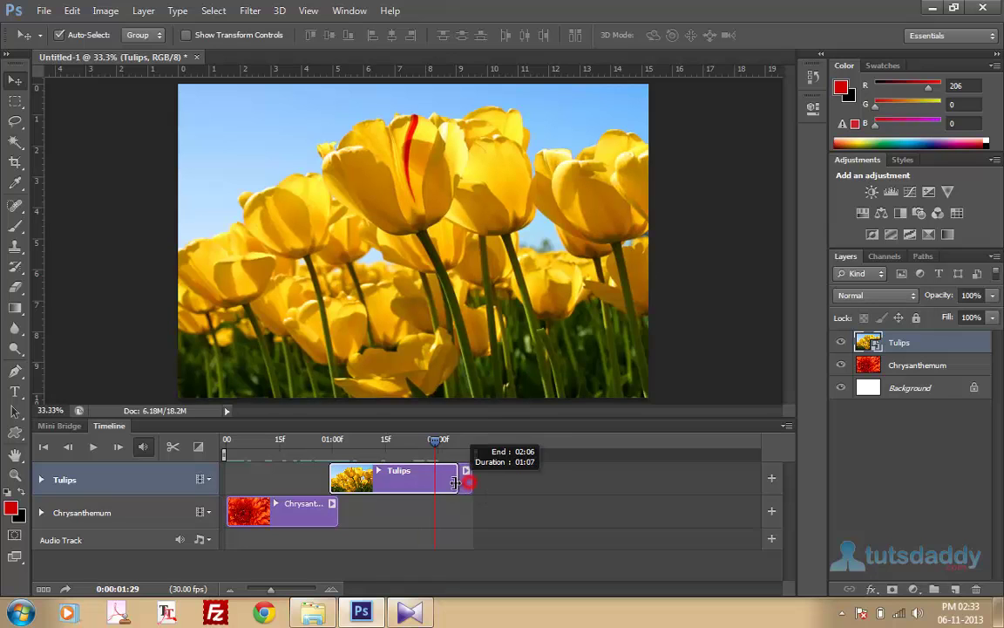
Place Hydrangeas.jpg as a new layer, widened to cover the canvas.
left_click(43, 12)
mouse_move(61, 303)
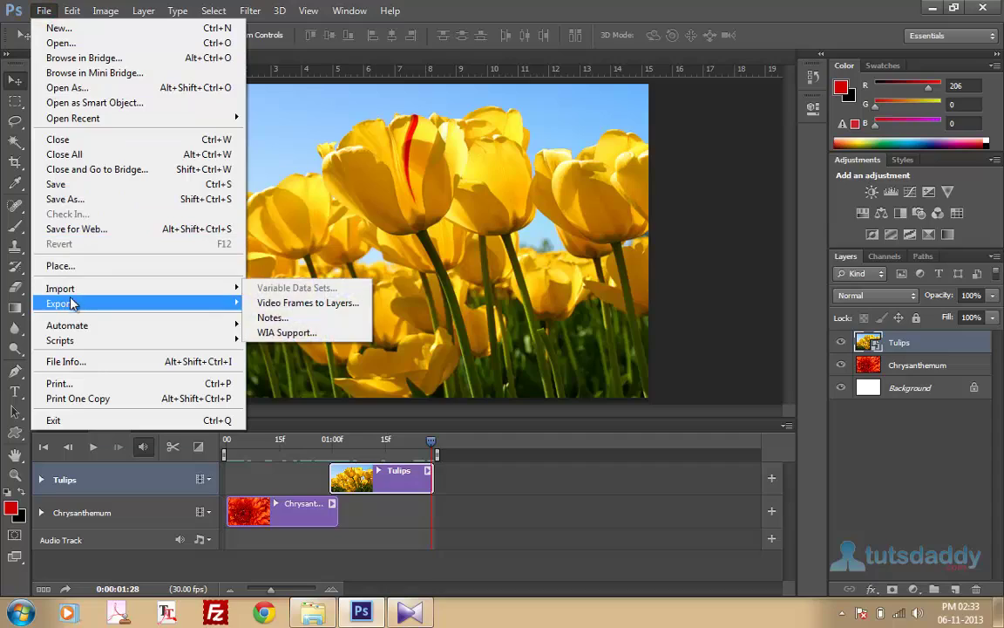
left_click(68, 265)
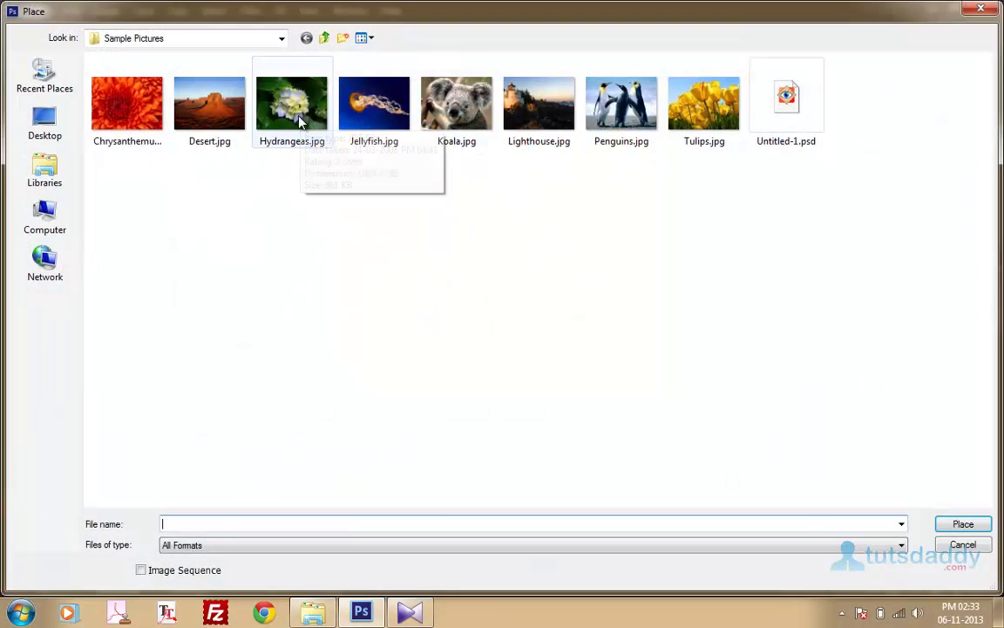
double_click(299, 122)
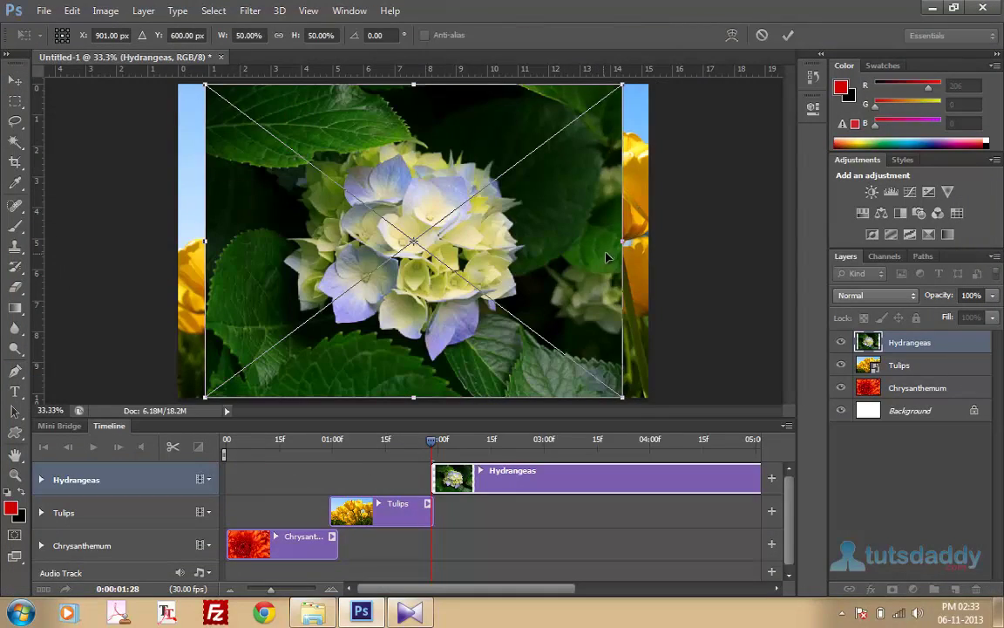
left_click_drag(643, 242, 659, 242)
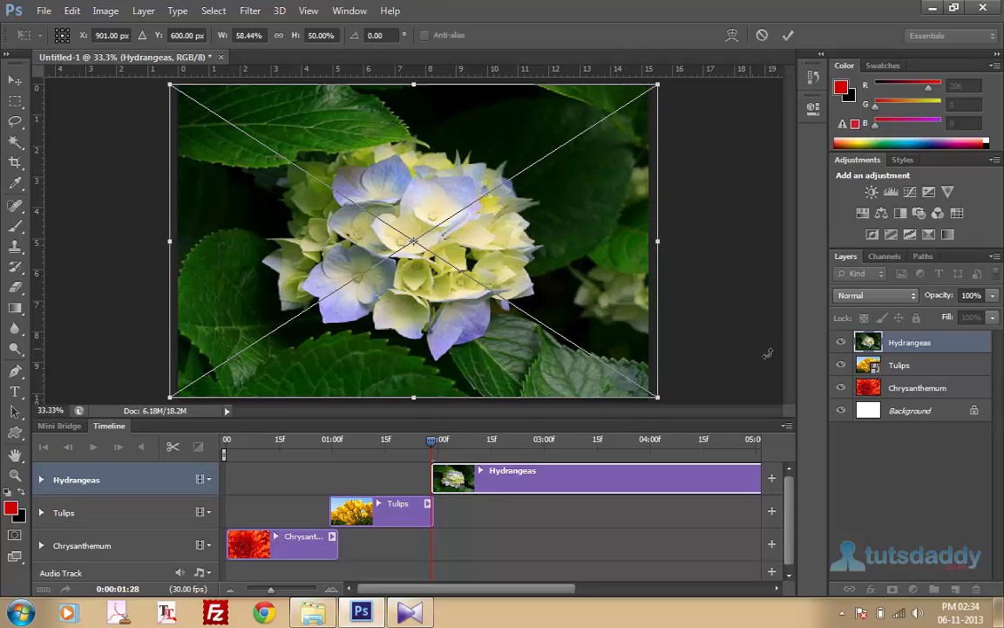
key("Return")
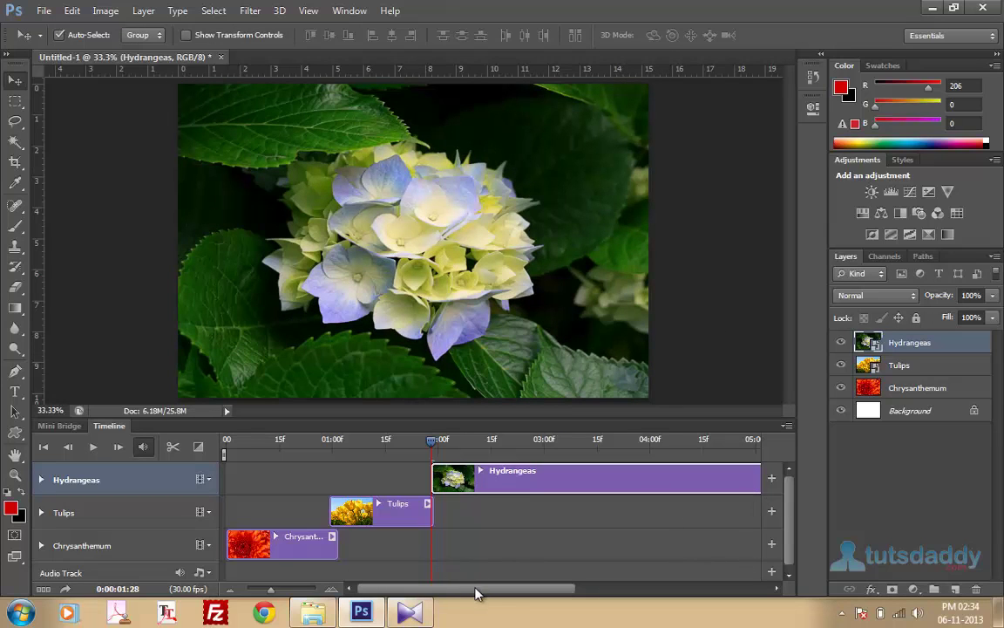
Trim the Hydrangeas clip to end near 03:01, right after Tulips.
left_click_drag(477, 592, 581, 592)
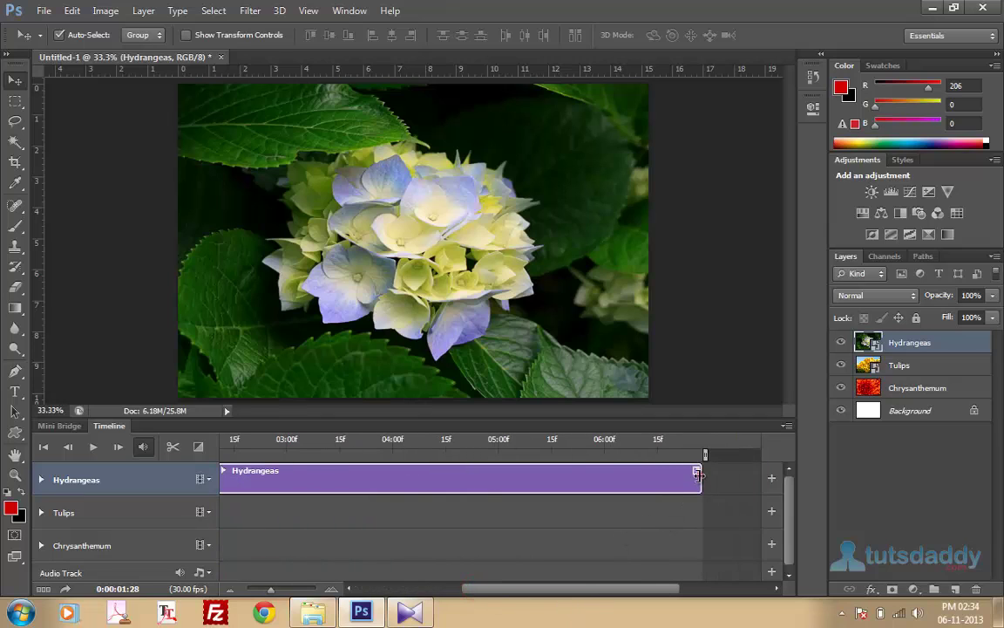
left_click_drag(697, 474, 286, 464)
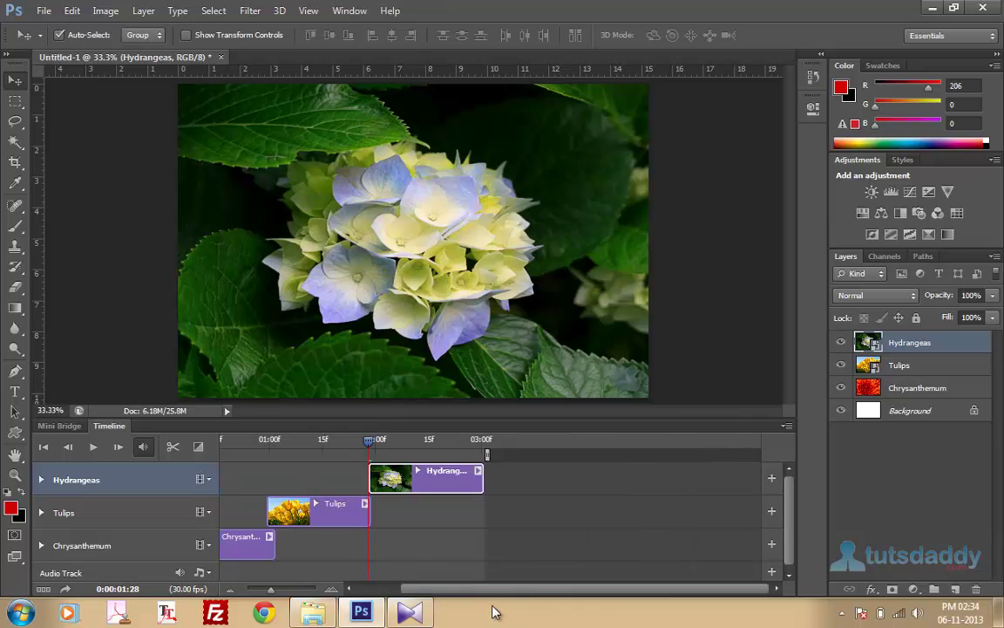
left_click_drag(493, 592, 462, 591)
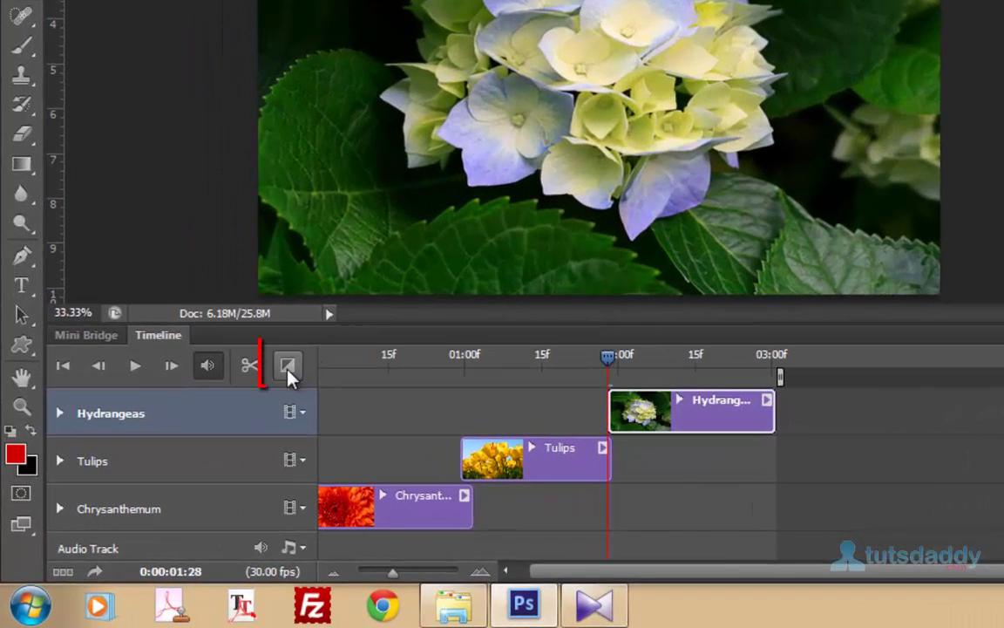
Add Fade to the Tulips start, Fade With White to Chrysanthemum's end, Fade With Color to Hydrangeas' end.
left_click(289, 368)
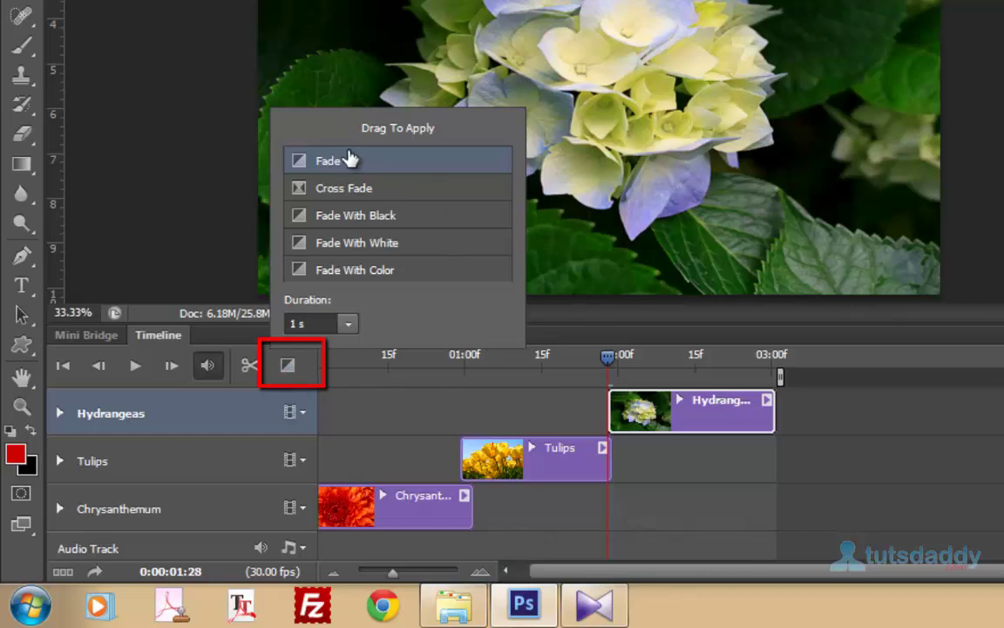
left_click_drag(348, 168, 469, 468)
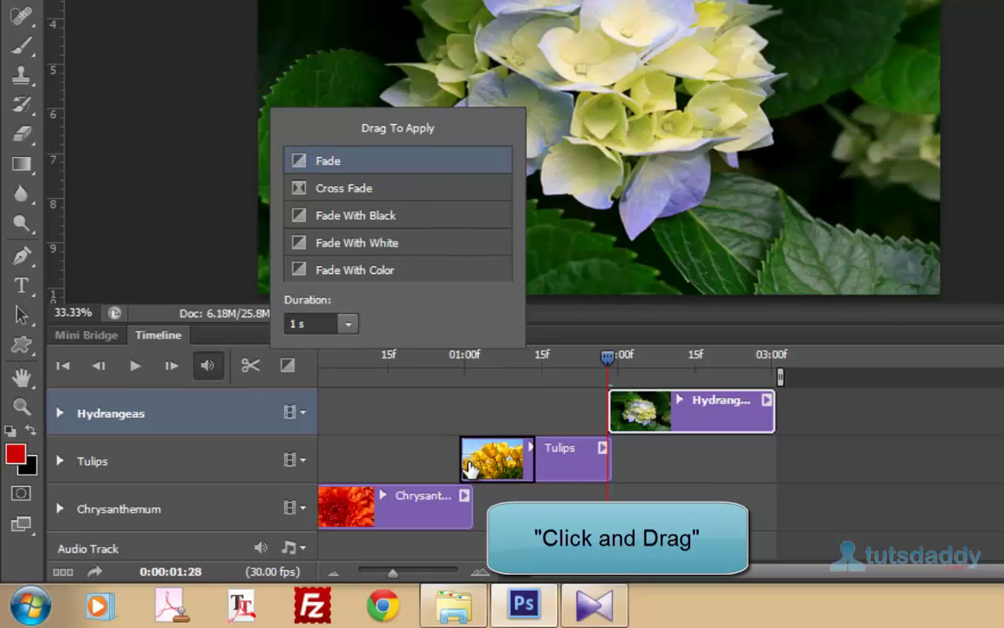
left_click_drag(469, 468, 469, 471)
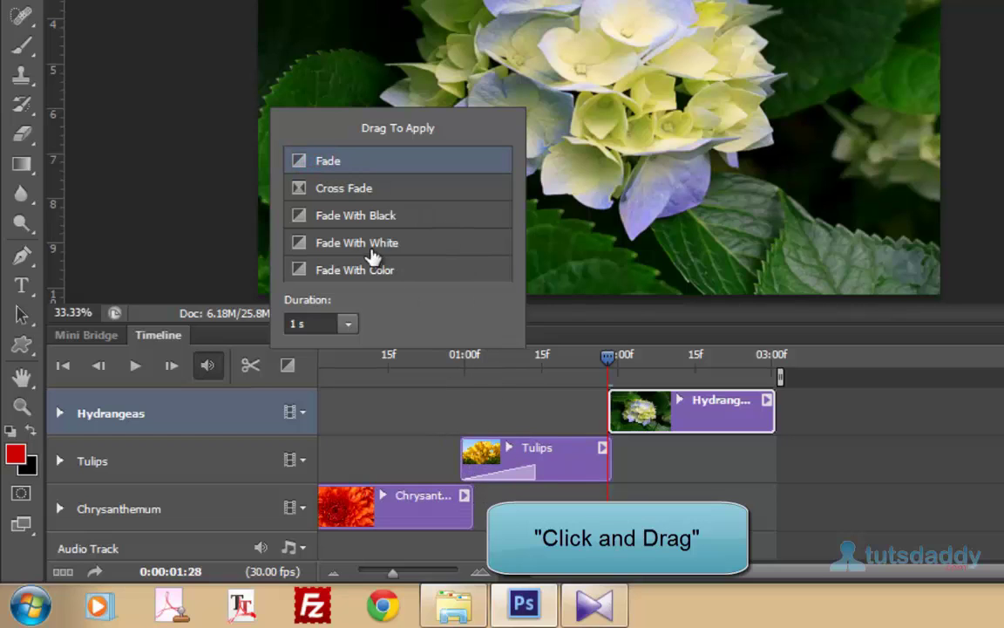
left_click_drag(366, 242, 469, 528)
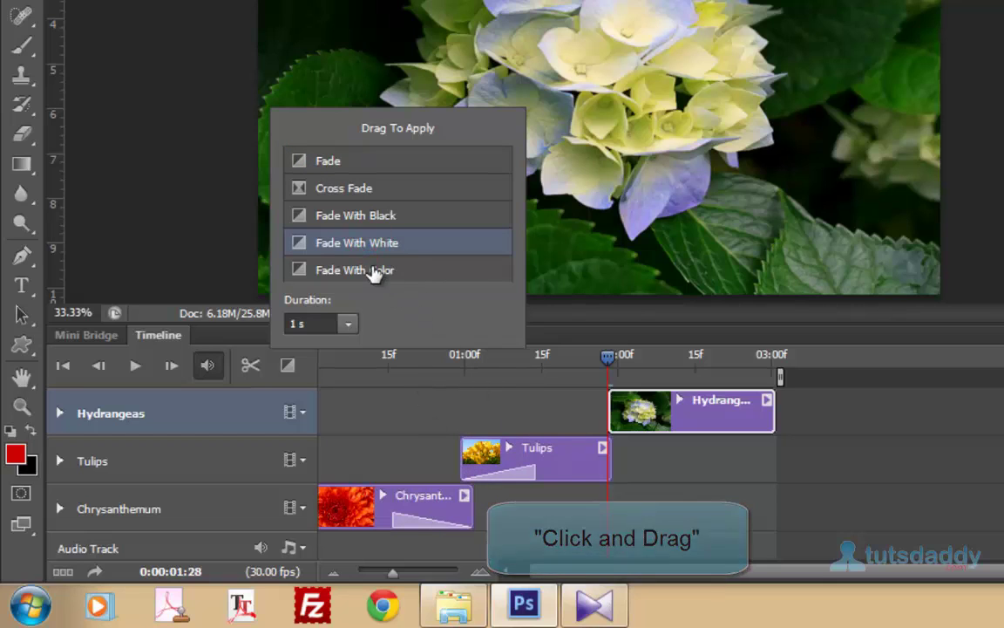
left_click(370, 270)
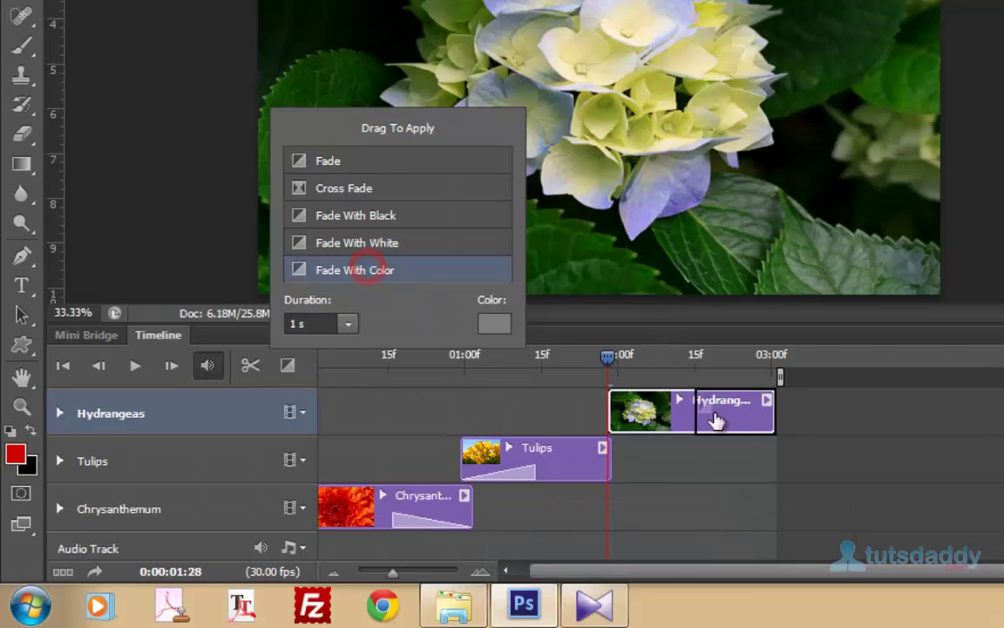
left_click_drag(370, 270, 713, 436)
left_click_drag(610, 371, 288, 365)
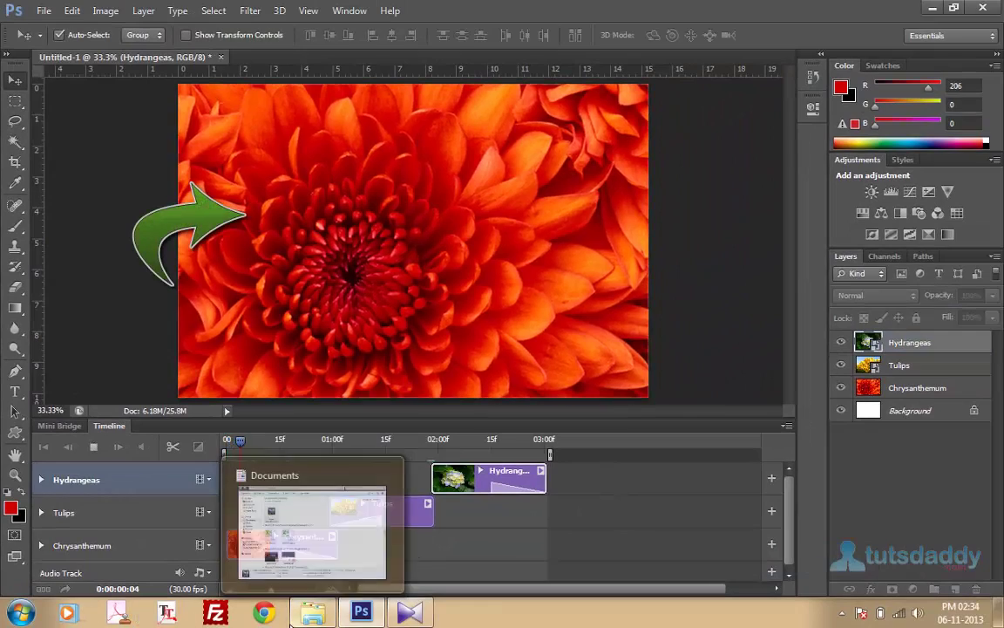
Play the timeline from the start to preview the fades through 03:00.
key("space")
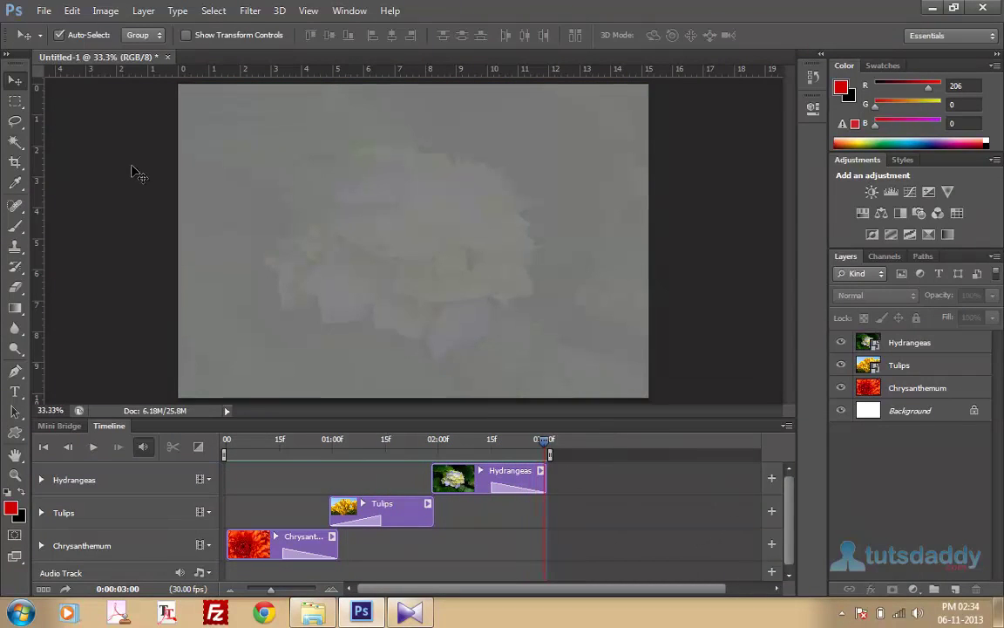
Place Sleep Away.mp3 on its own audio track and move its clip to start at 0:00.
left_click(41, 10)
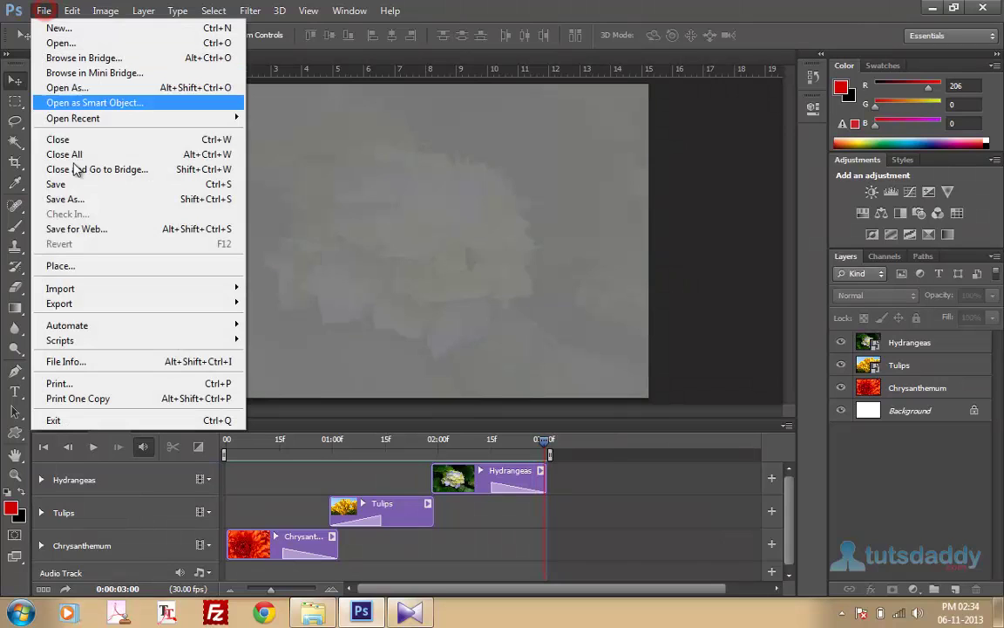
left_click(77, 268)
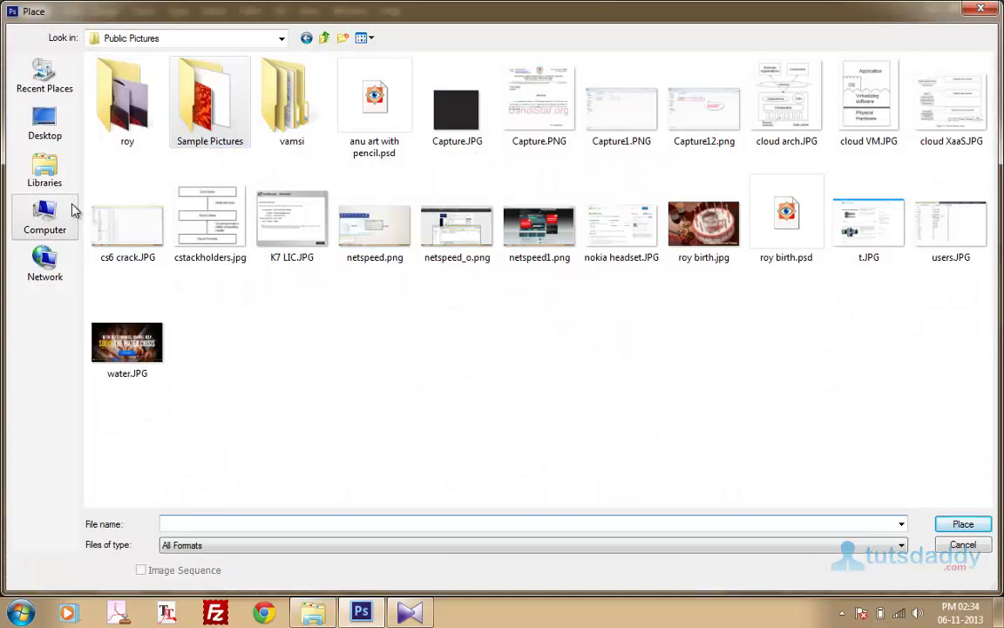
left_click(122, 108)
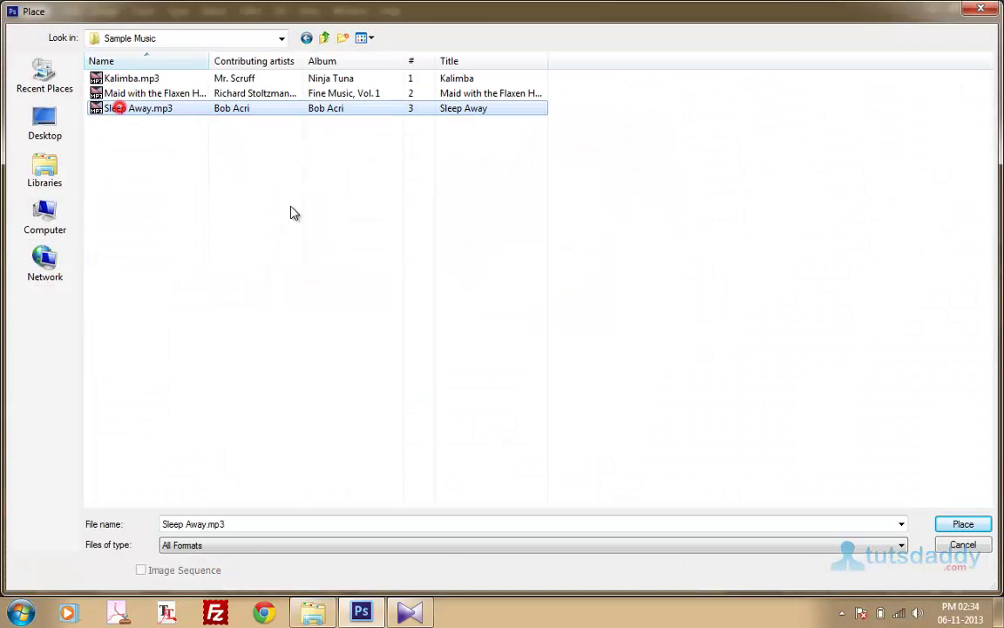
left_click(964, 526)
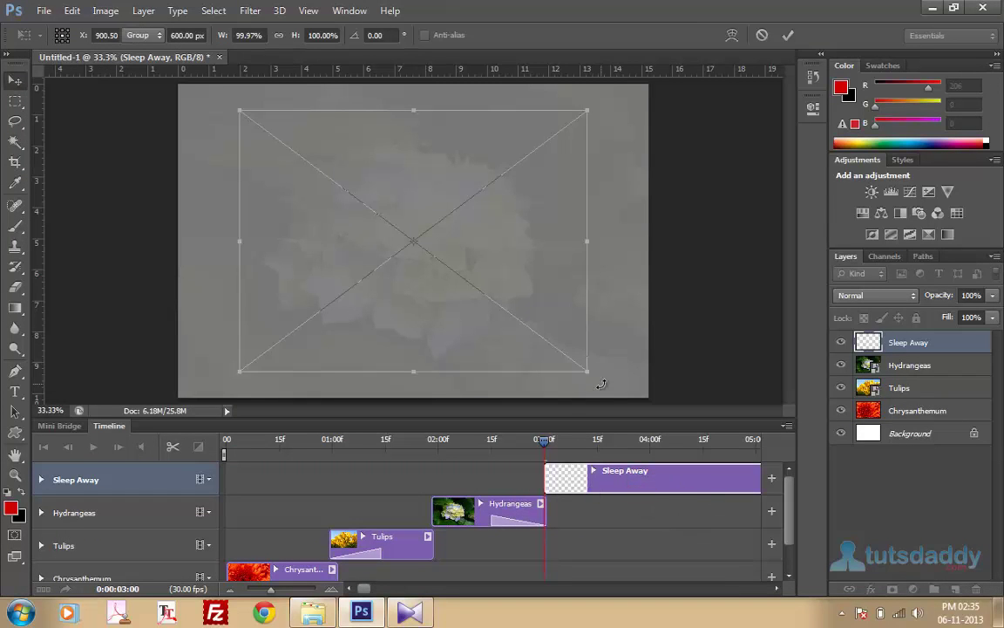
key("Return")
left_click_drag(641, 485, 310, 488)
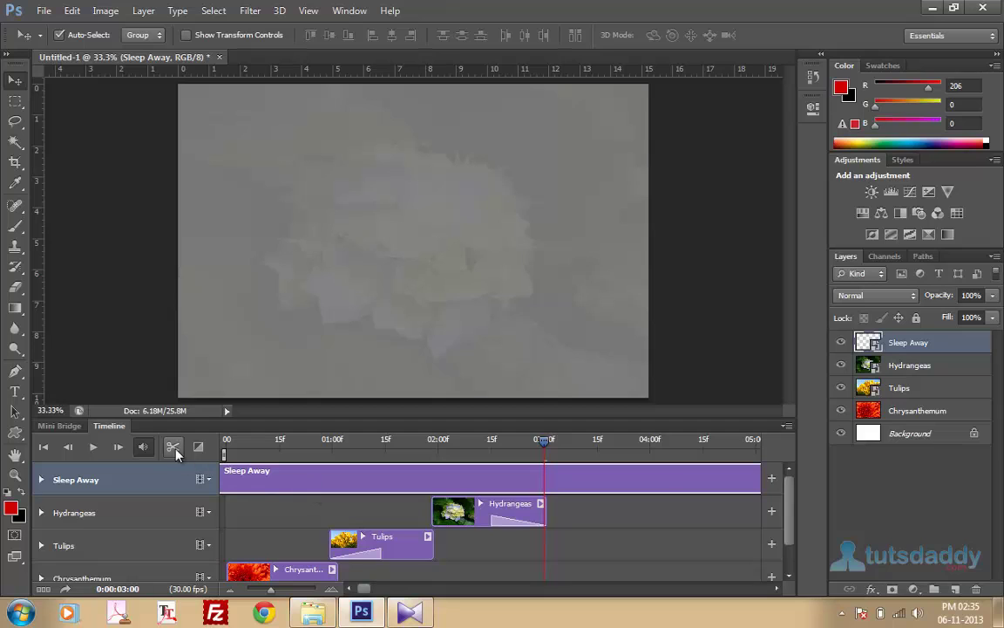
Split the Sleep Away clip at 03:00 and delete the part after it.
left_click(547, 447)
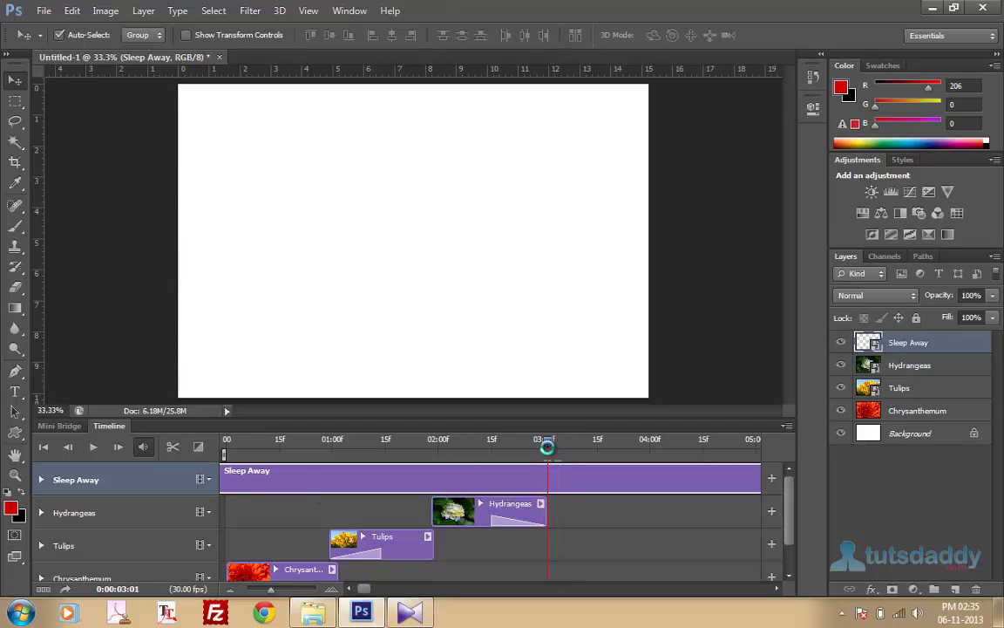
left_click(173, 446)
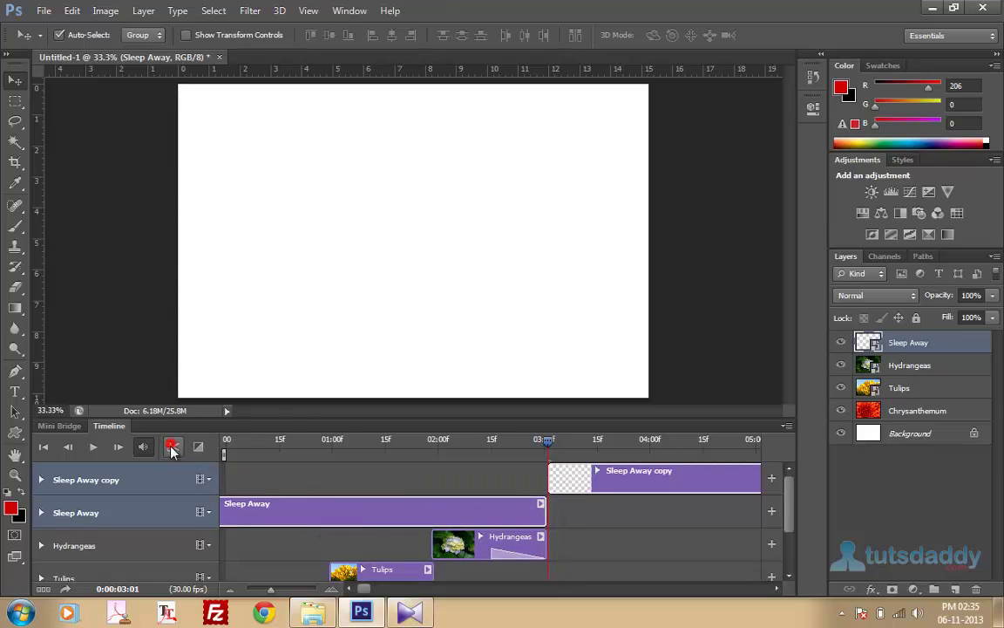
left_click(644, 482)
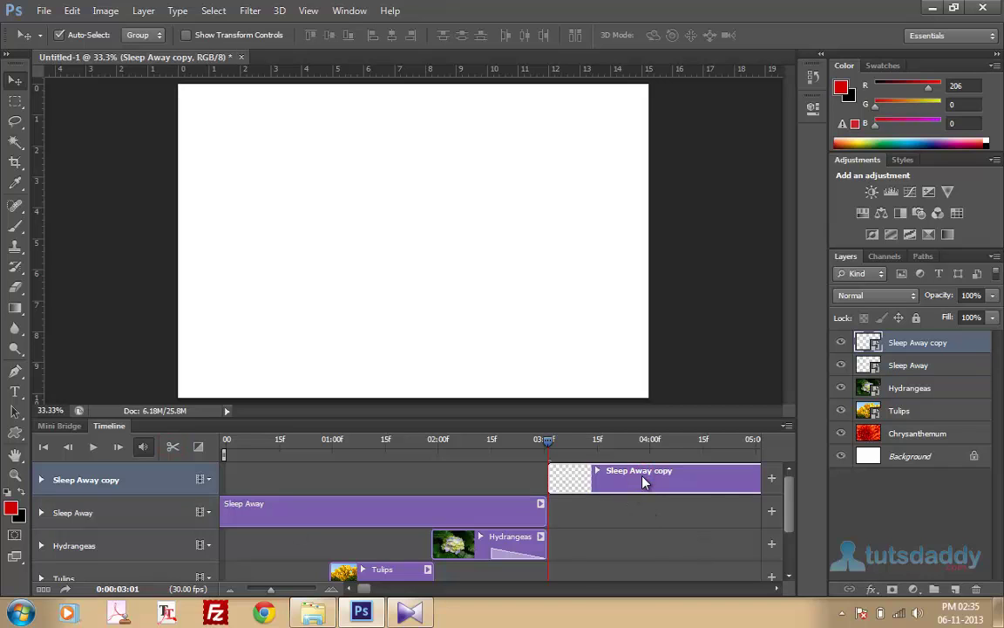
key("Delete")
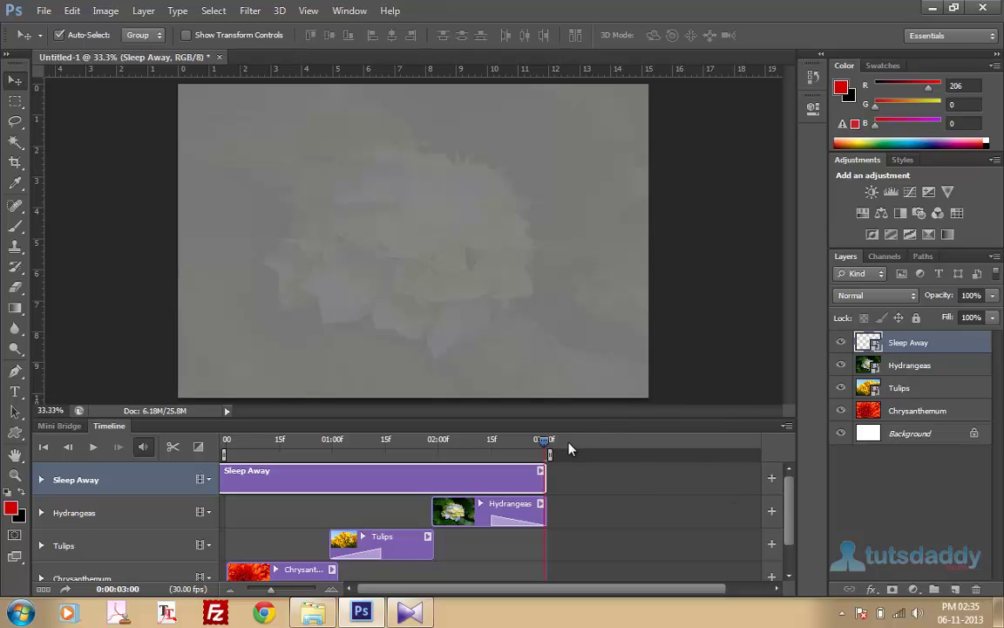
Rewind and play the slideshow with its audio to preview it.
left_click_drag(544, 448, 144, 362)
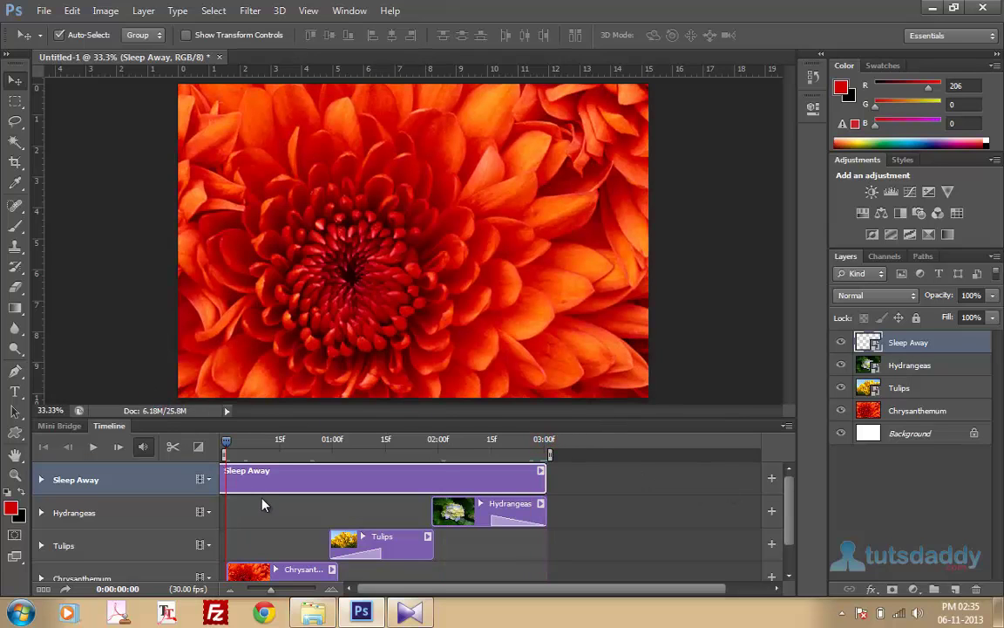
key("space")
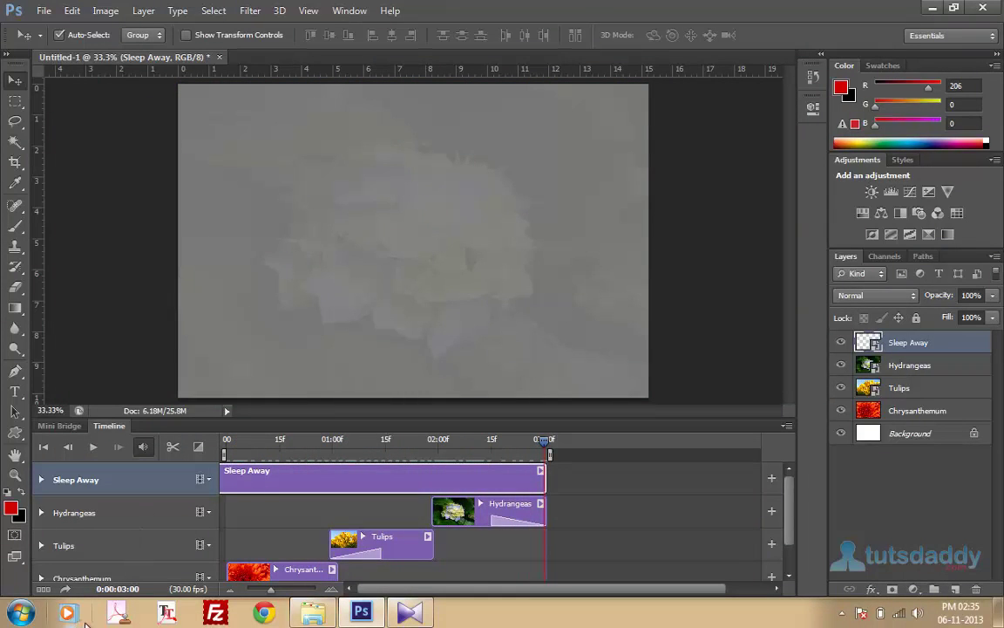
key("space")
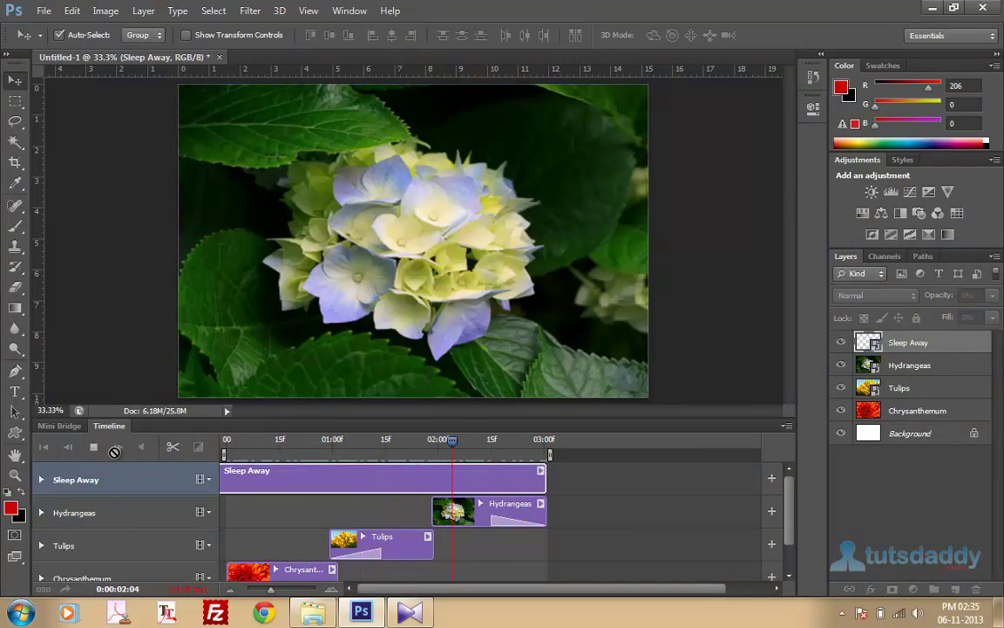
left_click(44, 12)
mouse_move(59, 303)
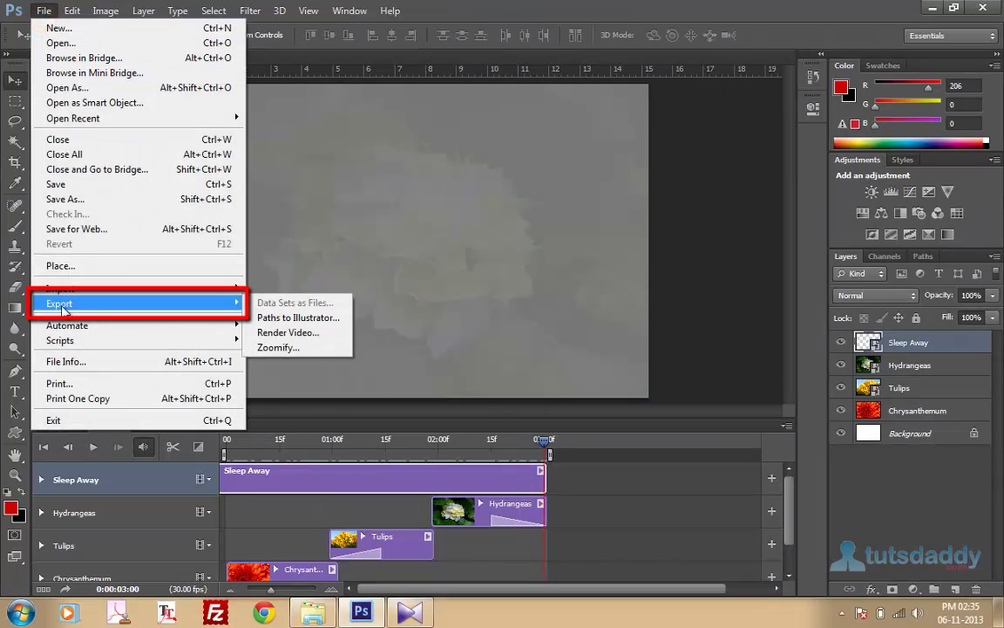
Render the slideshow as a QuickTime movie named 'photo presentation' in Documents.
left_click(277, 334)
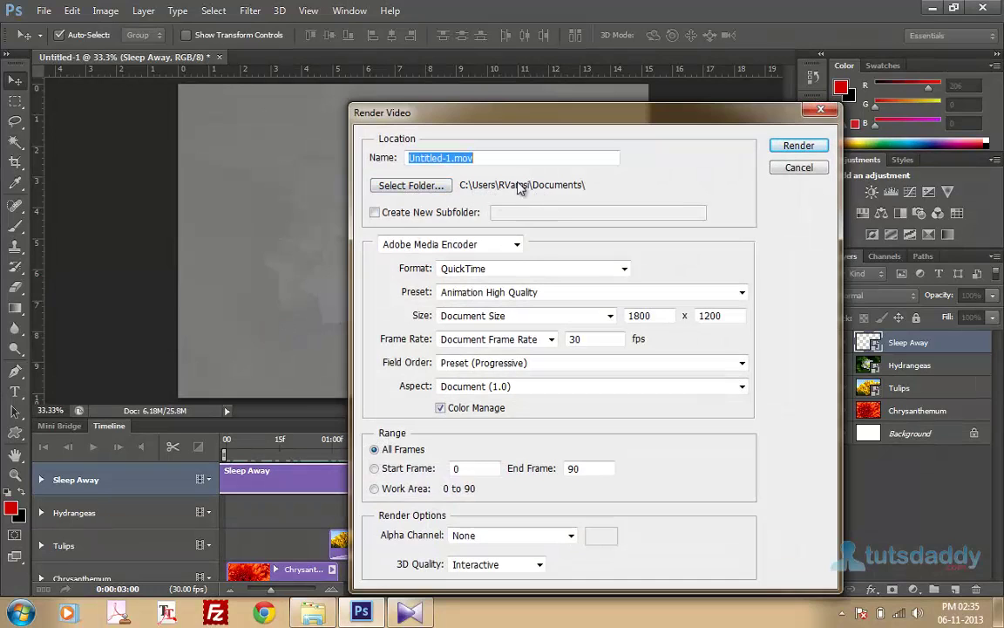
left_click(478, 158)
double_click(477, 158)
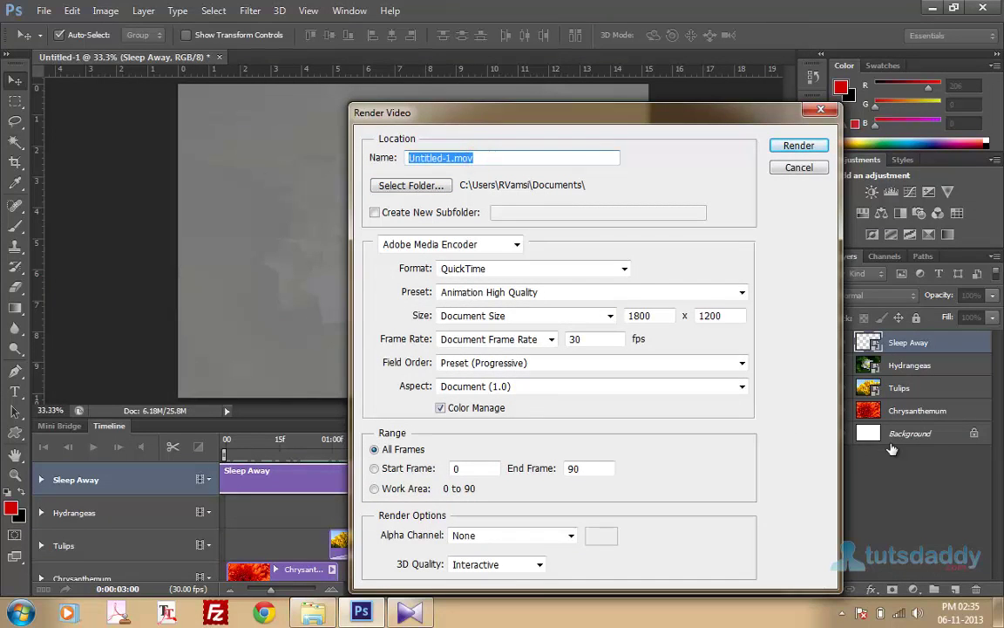
type("photo presentation")
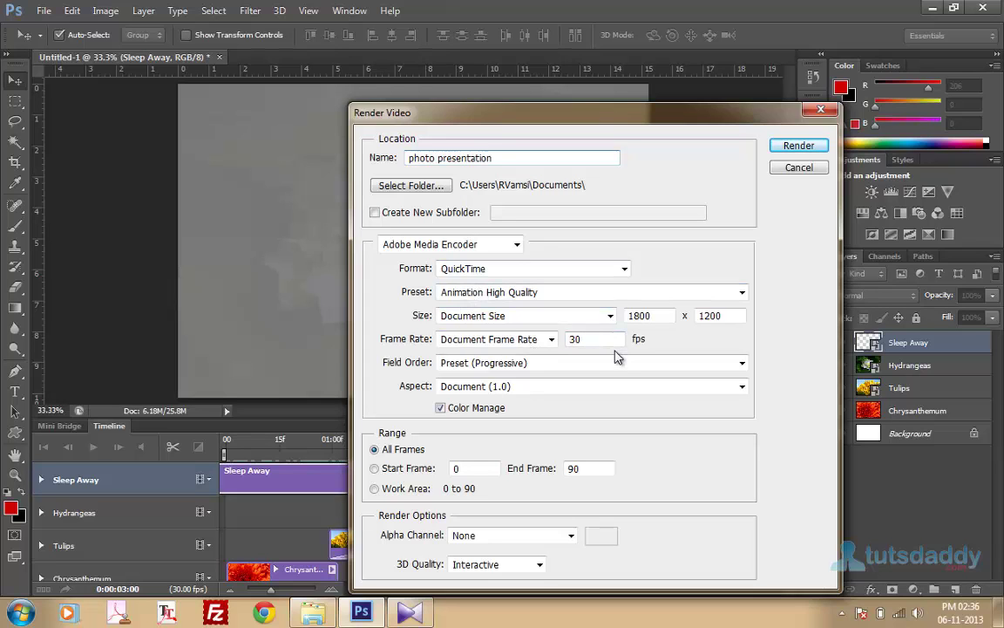
left_click(800, 149)
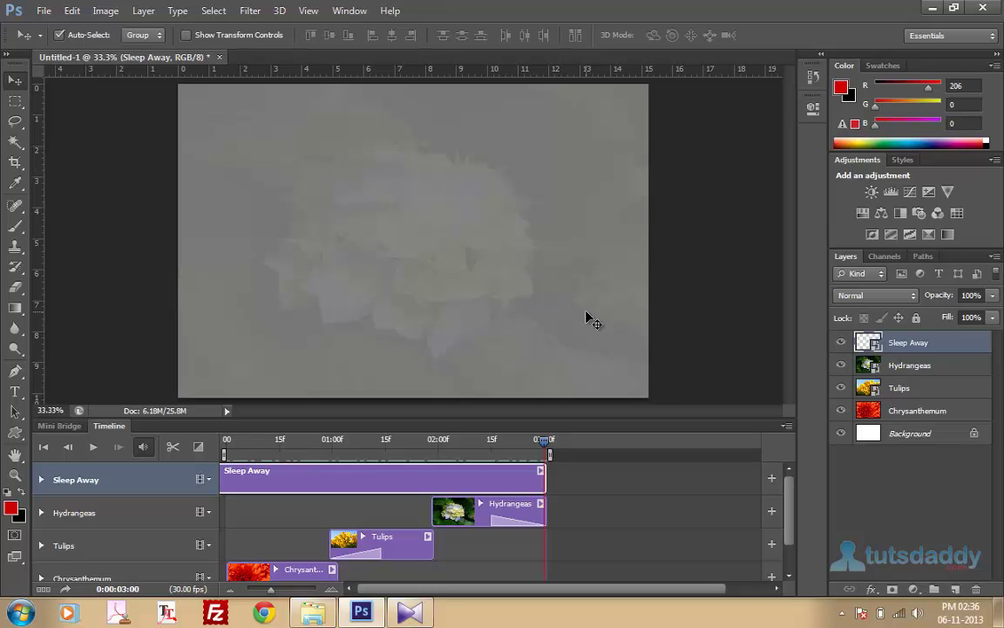
Open photo presentation.mov from the Documents library in Windows Explorer.
left_click(313, 613)
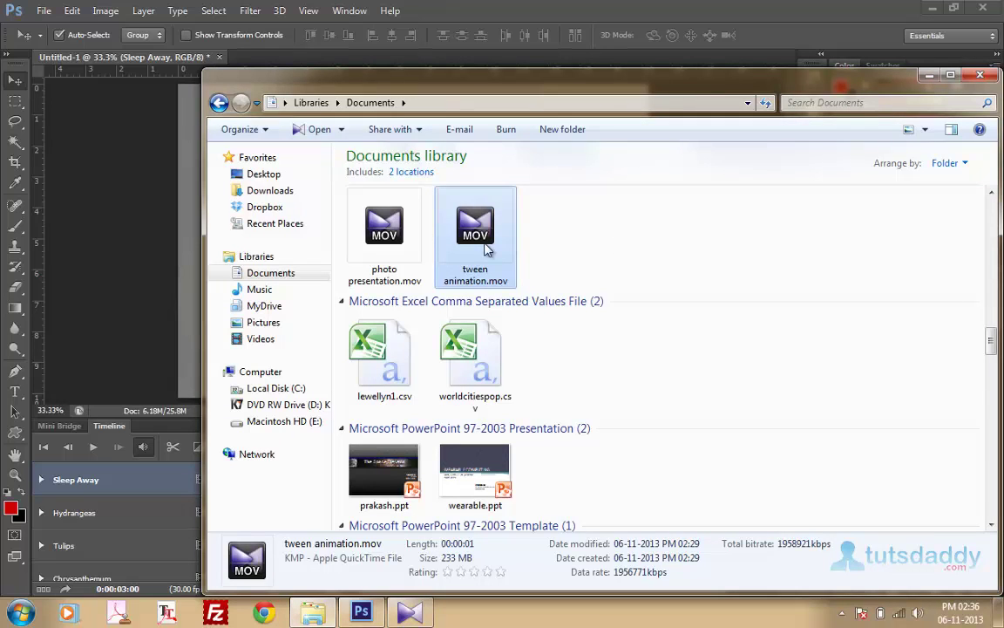
left_click(395, 249)
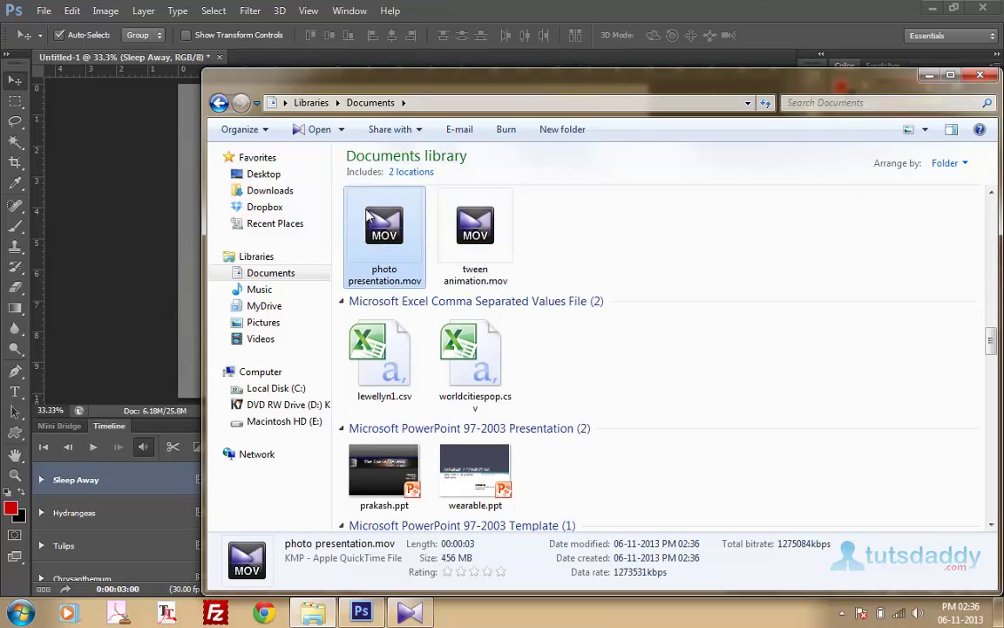
double_click(391, 228)
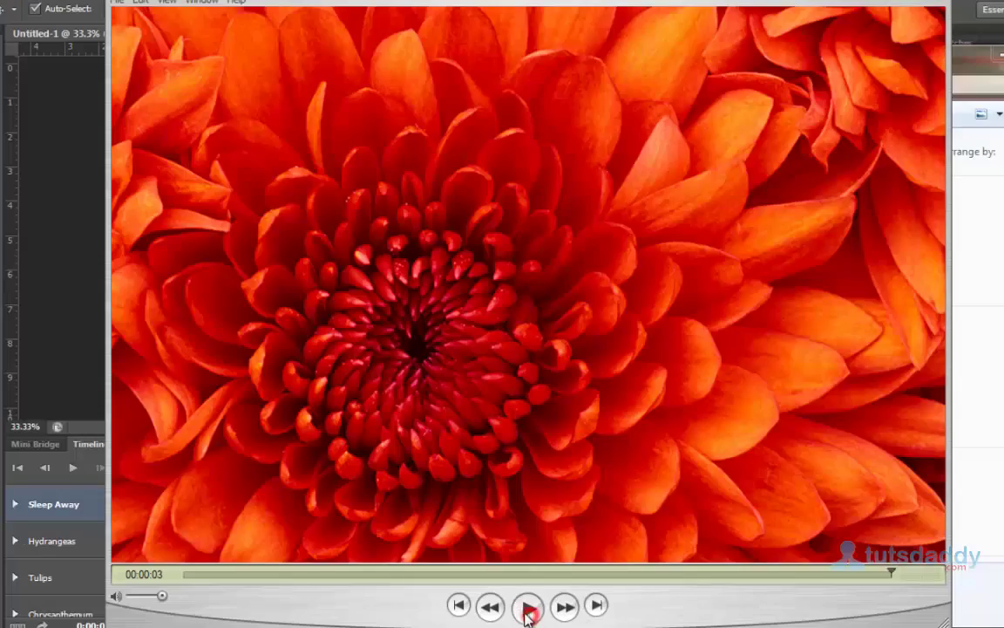
Play photo presentation.mov in QuickTime, then replay it from 00:00:00.
left_click(527, 607)
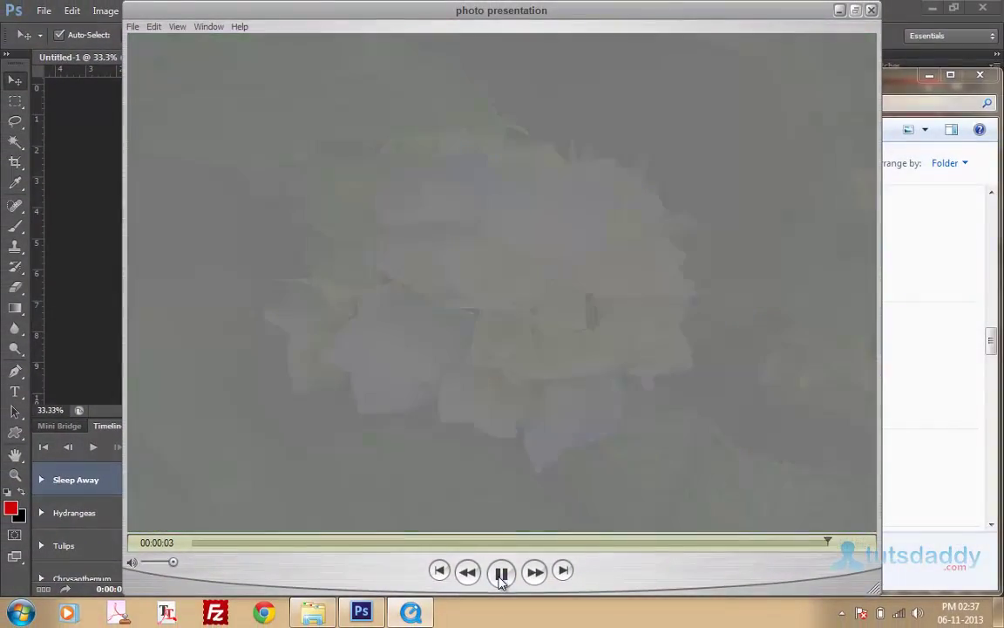
left_click(501, 575)
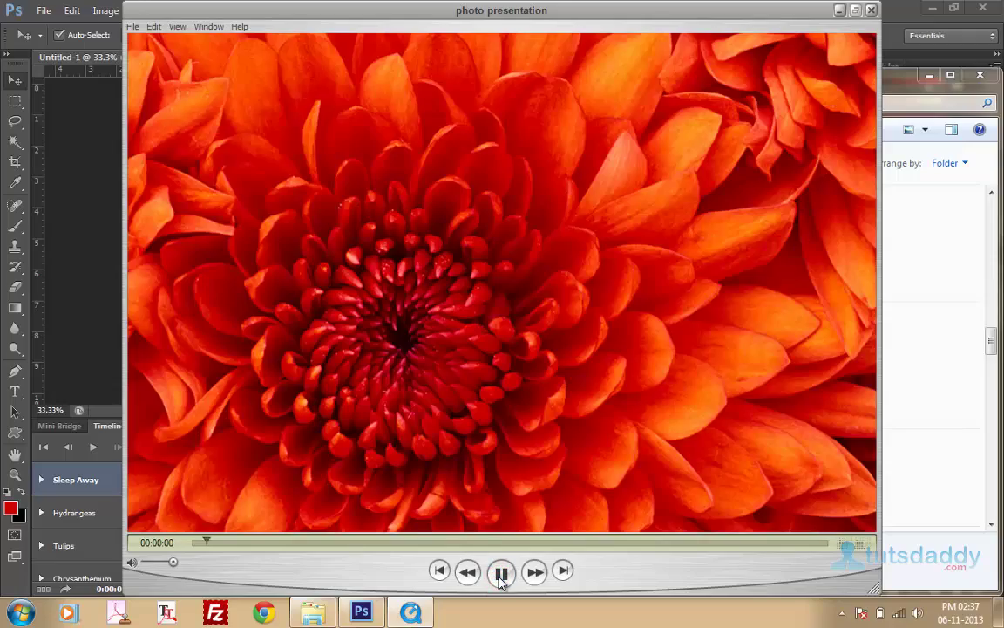